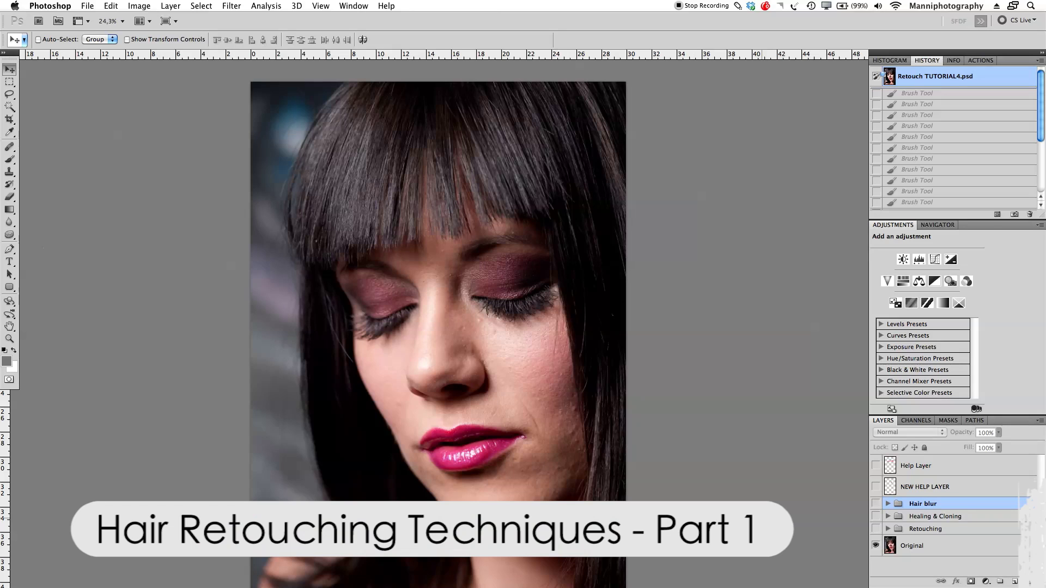
Step: Show the Healing & Cloning and Retouching groups, switching each on and off to compare the portrait with and without them
{"action": "left_click", "coordinate": [875, 516]}
{"action": "left_click", "coordinate": [876, 518]}
{"action": "left_click", "coordinate": [875, 517]}
{"action": "left_click", "coordinate": [875, 517]}
{"action": "left_click", "coordinate": [875, 517]}
{"action": "left_click", "coordinate": [875, 518]}
{"action": "left_click", "coordinate": [875, 518]}
{"action": "left_click", "coordinate": [875, 529]}
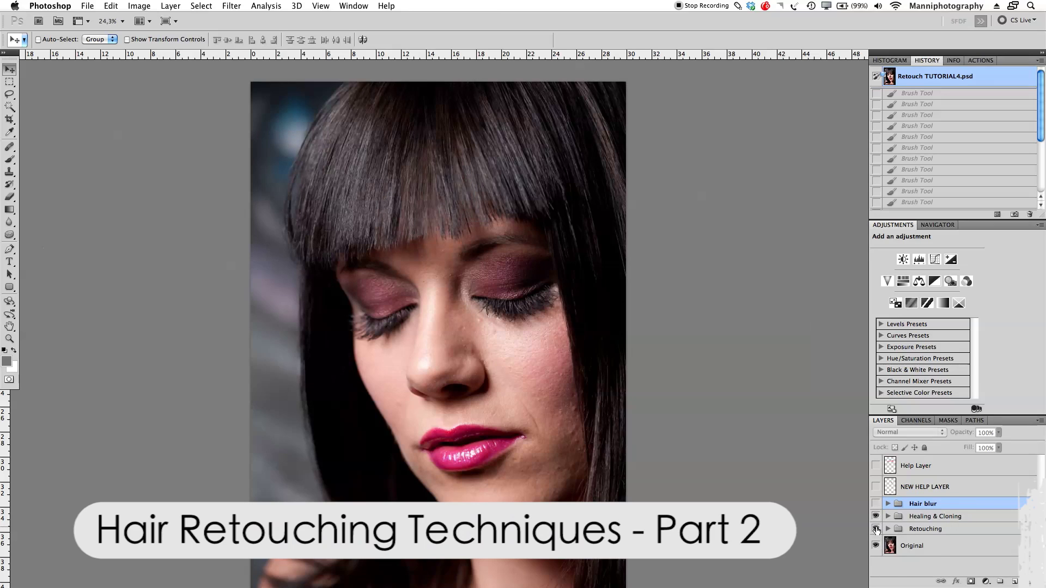
{"action": "left_click", "coordinate": [875, 529]}
{"action": "left_click", "coordinate": [876, 529]}
{"action": "left_click", "coordinate": [875, 529]}
{"action": "left_click", "coordinate": [875, 529]}
{"action": "left_click", "coordinate": [875, 529]}
Step: Show the Hair blur group, switching it on and off to compare its effect on the hair
{"action": "left_click", "coordinate": [875, 504]}
{"action": "left_click", "coordinate": [875, 505]}
{"action": "left_click", "coordinate": [875, 505]}
{"action": "left_click", "coordinate": [875, 504]}
{"action": "left_click", "coordinate": [876, 504]}
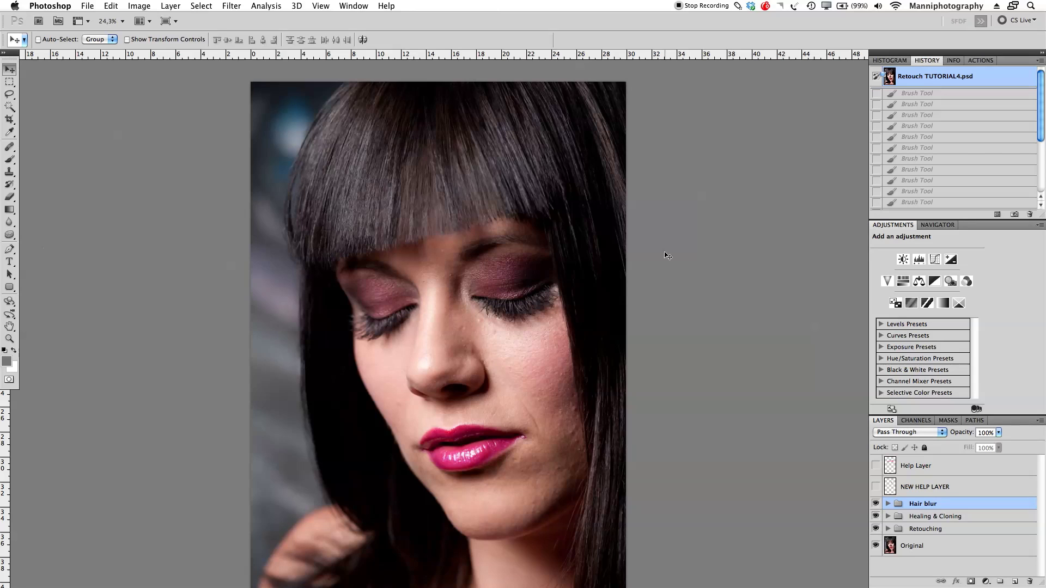
Step: Show the Help Layer and NEW HELP LAYER markings over the portrait, comparing the image with and without them
{"action": "left_click", "coordinate": [885, 472]}
{"action": "left_click", "coordinate": [876, 465]}
{"action": "left_click", "coordinate": [875, 486]}
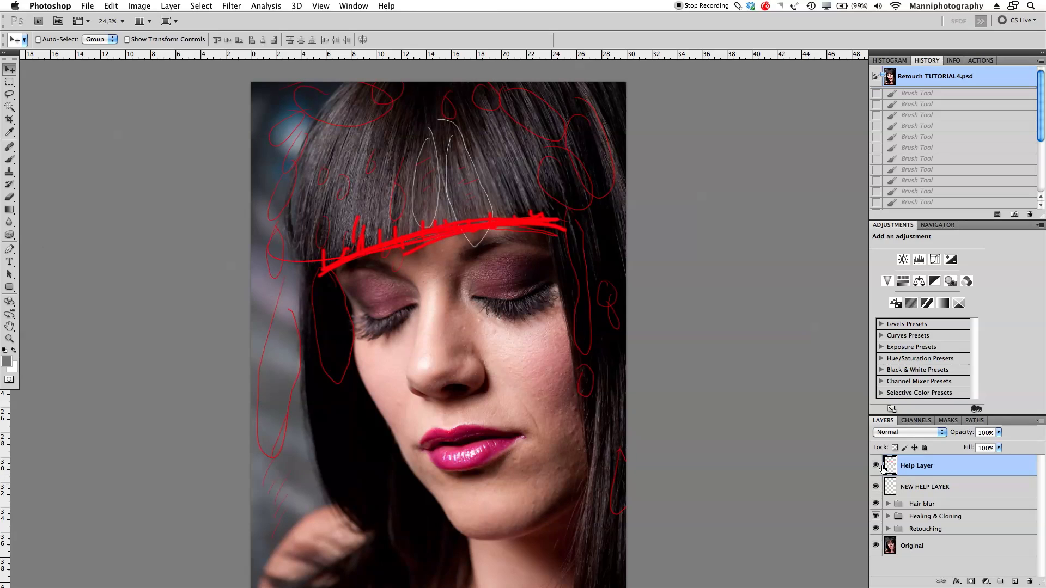
{"action": "left_click", "coordinate": [876, 466]}
{"action": "left_click", "coordinate": [875, 487]}
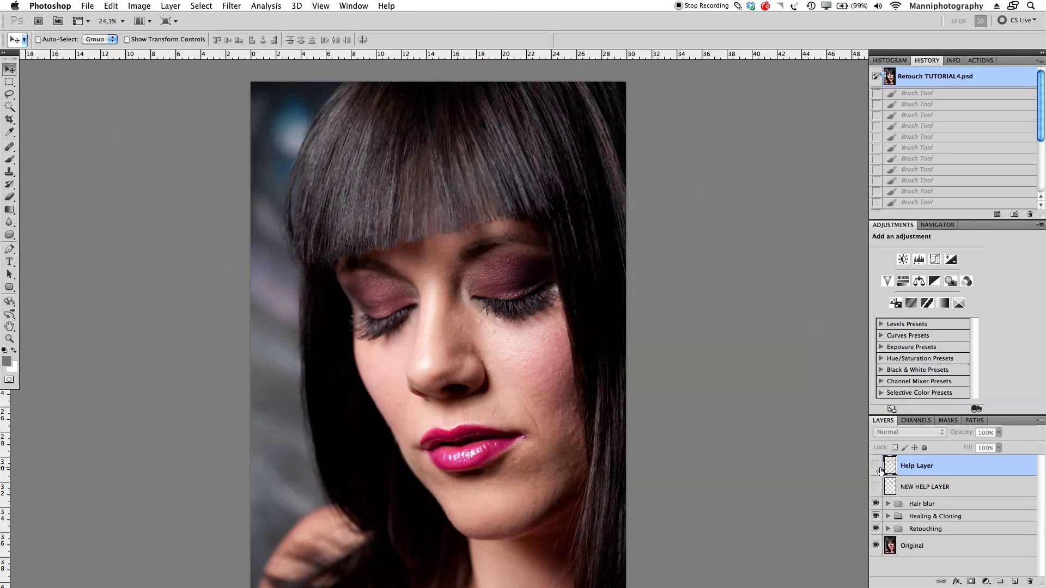
{"action": "left_click", "coordinate": [875, 465]}
{"action": "left_click", "coordinate": [875, 487]}
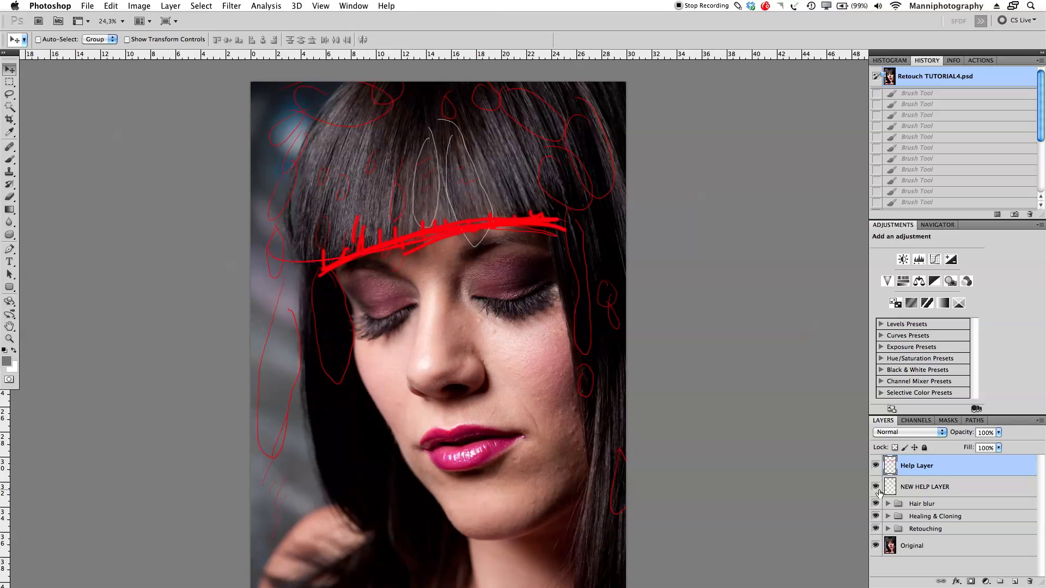
Step: Group Help Layer and NEW HELP LAYER together and name the group Help Layers
{"action": "left_click", "coordinate": [917, 486], "text": "shift"}
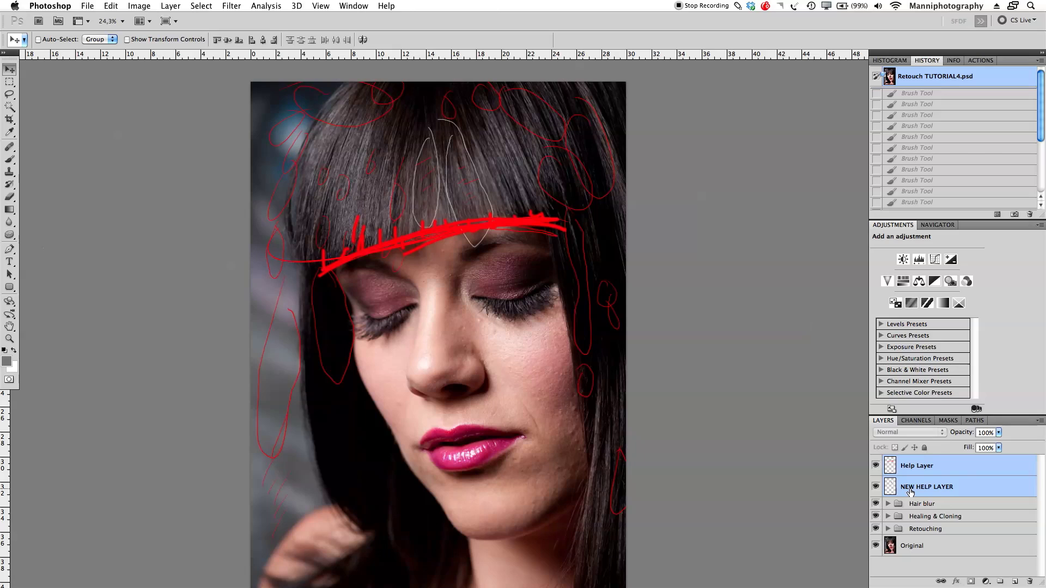
{"action": "key", "text": "super+g"}
{"action": "double_click", "coordinate": [921, 461]}
{"action": "type", "text": "Hel"}
{"action": "key", "text": "BackSpace"}
{"action": "key", "text": "BackSpace"}
{"action": "type", "text": "p Layers"}
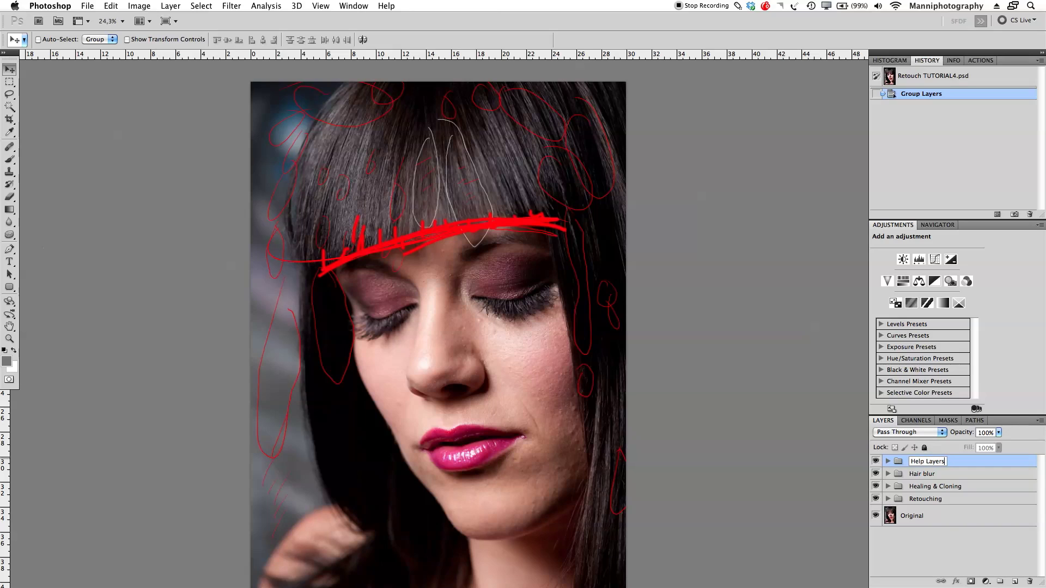
{"action": "key", "text": "Return"}
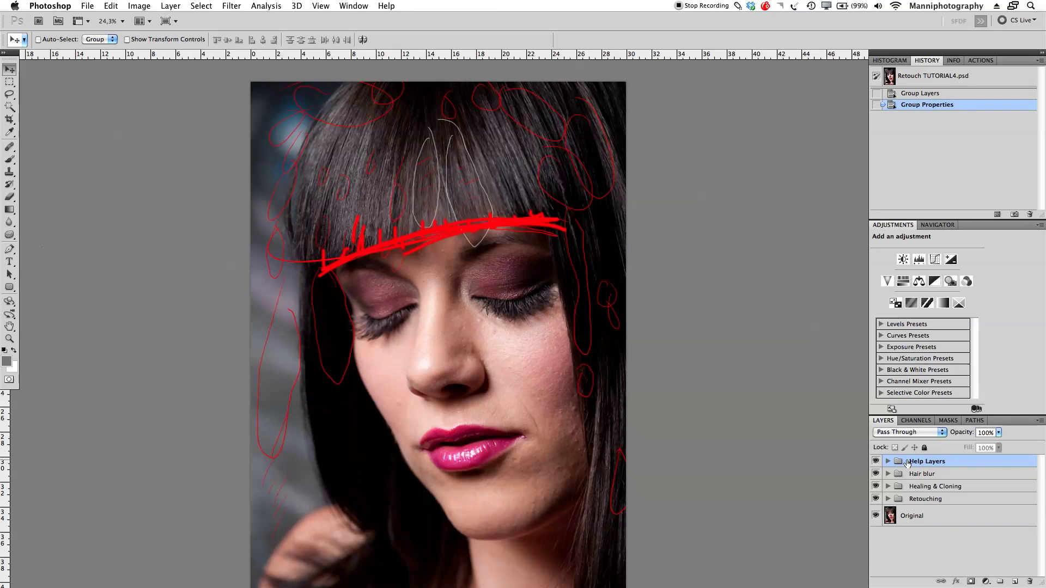
Step: Hide the Help Layers group
{"action": "left_click", "coordinate": [875, 462]}
{"action": "left_click", "coordinate": [875, 462]}
{"action": "left_click", "coordinate": [875, 462]}
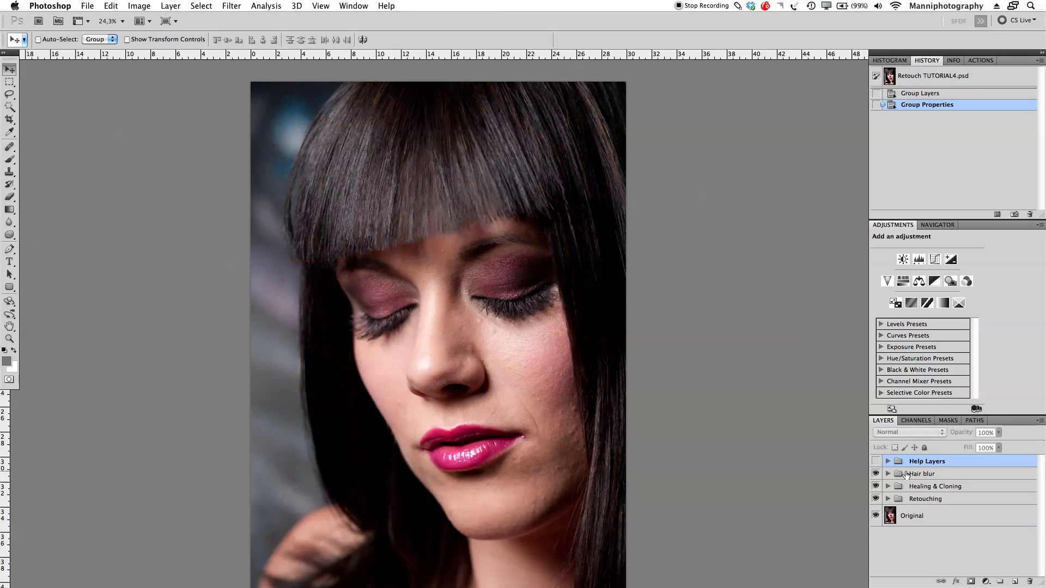
Step: Enlarge the layer list, review the layers inside the Hair blur group, and collapse the group again
{"action": "left_click", "coordinate": [920, 475]}
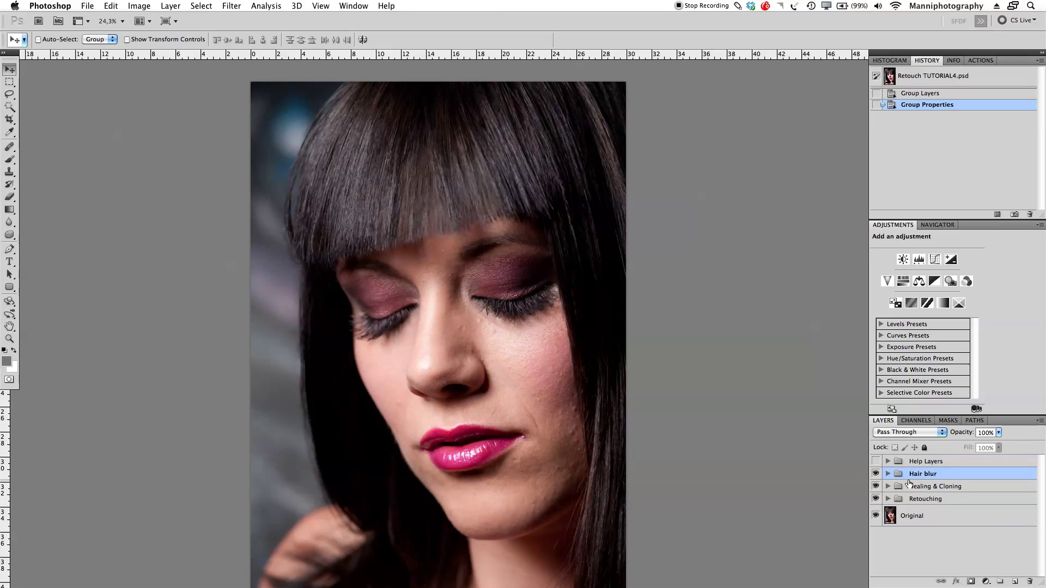
{"action": "left_click", "coordinate": [888, 474]}
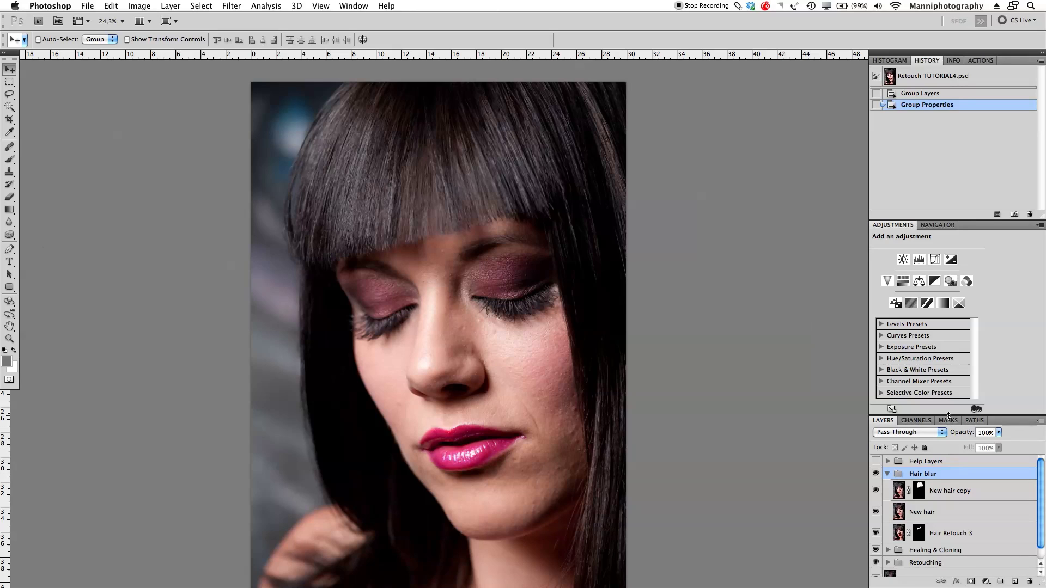
{"action": "left_click_drag", "start_coordinate": [953, 415], "coordinate": [979, 330]}
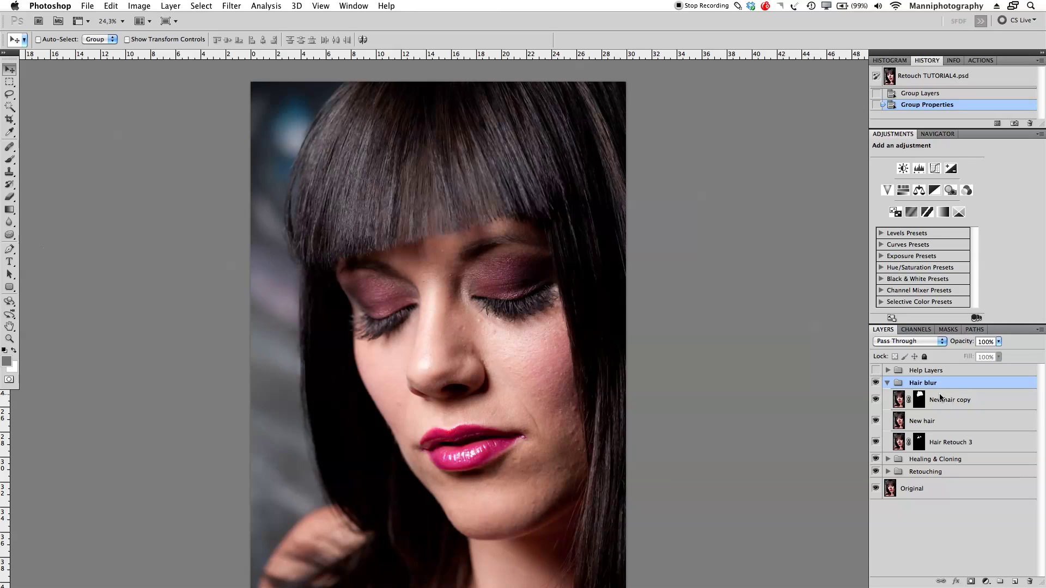
{"action": "left_click", "coordinate": [888, 383]}
{"action": "left_click", "coordinate": [876, 383]}
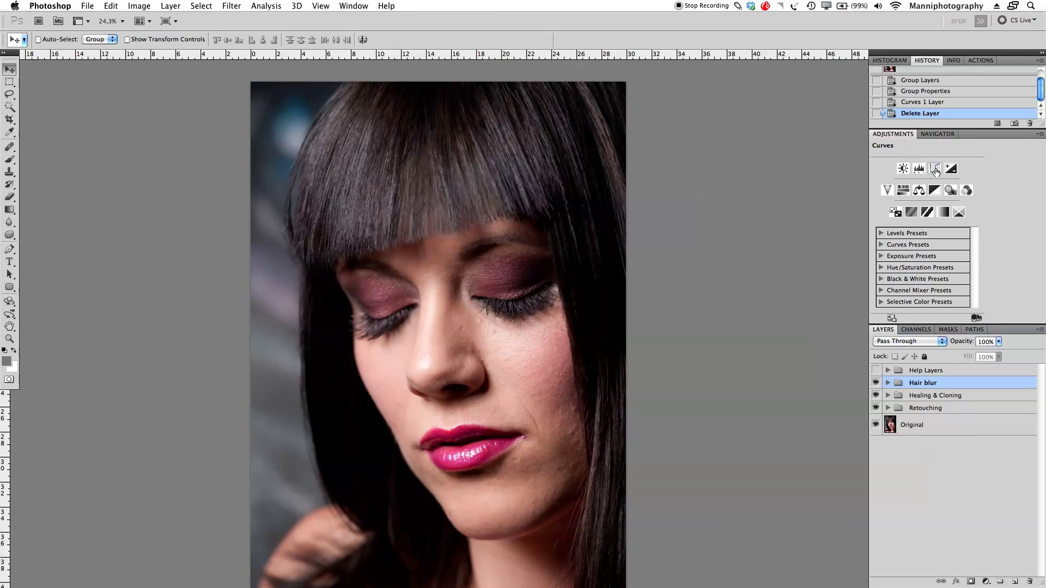
Step: Add a Curves adjustment layer above Hair blur and brighten the image, raising the highlight point to input 154, output 198
{"action": "left_click", "coordinate": [934, 170]}
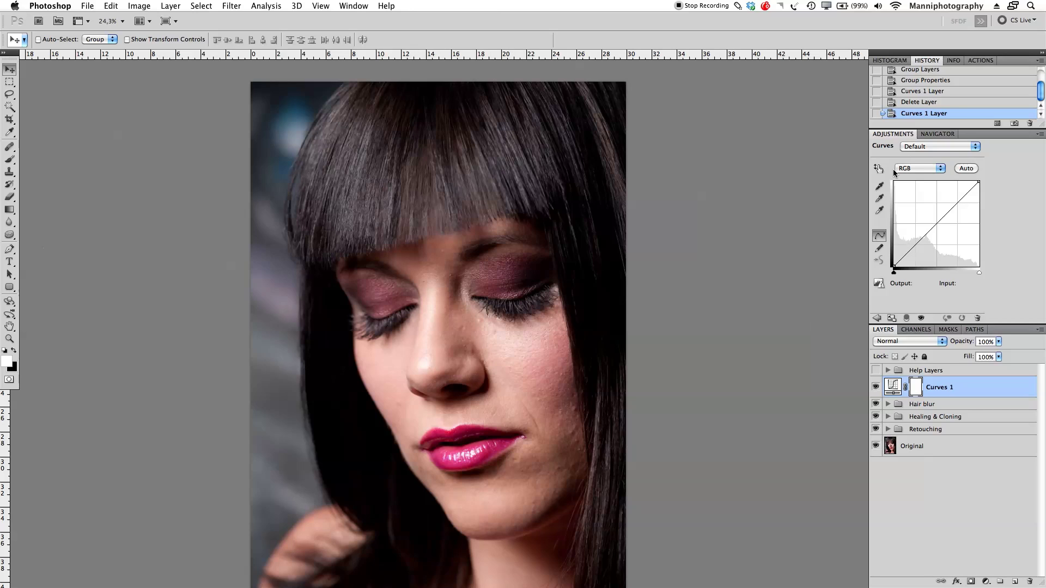
{"action": "left_click_drag", "start_coordinate": [949, 211], "coordinate": [948, 203]}
{"action": "left_click", "coordinate": [915, 239]}
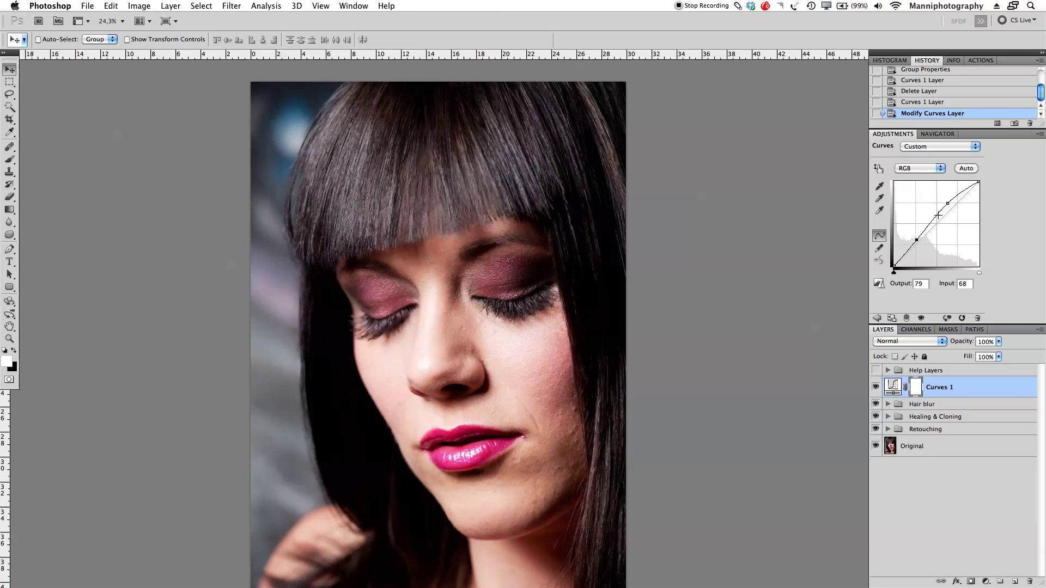
{"action": "left_click_drag", "start_coordinate": [937, 216], "coordinate": [944, 200]}
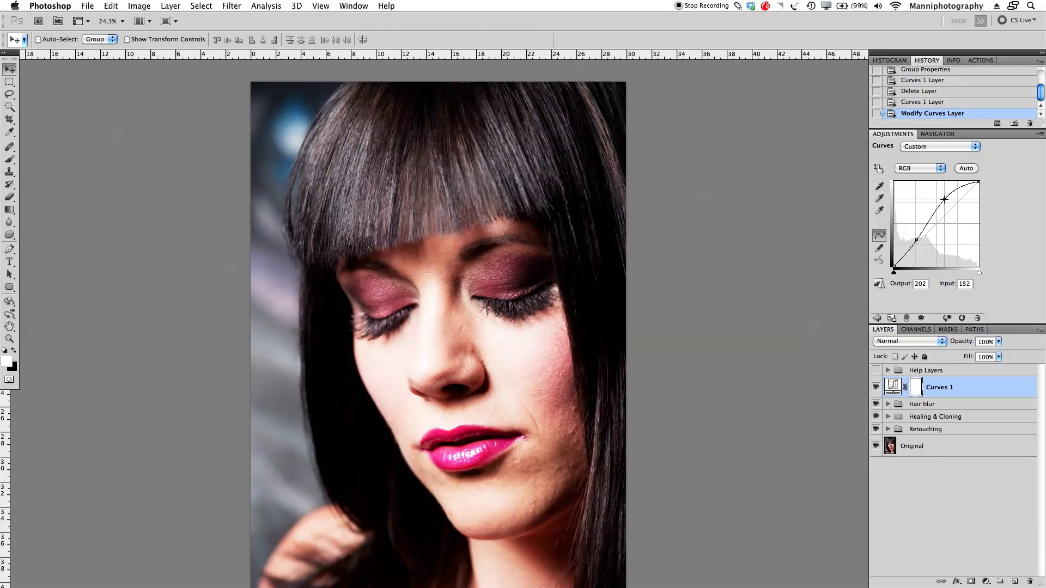
{"action": "left_click", "coordinate": [917, 239]}
{"action": "left_click_drag", "start_coordinate": [945, 200], "coordinate": [945, 200]}
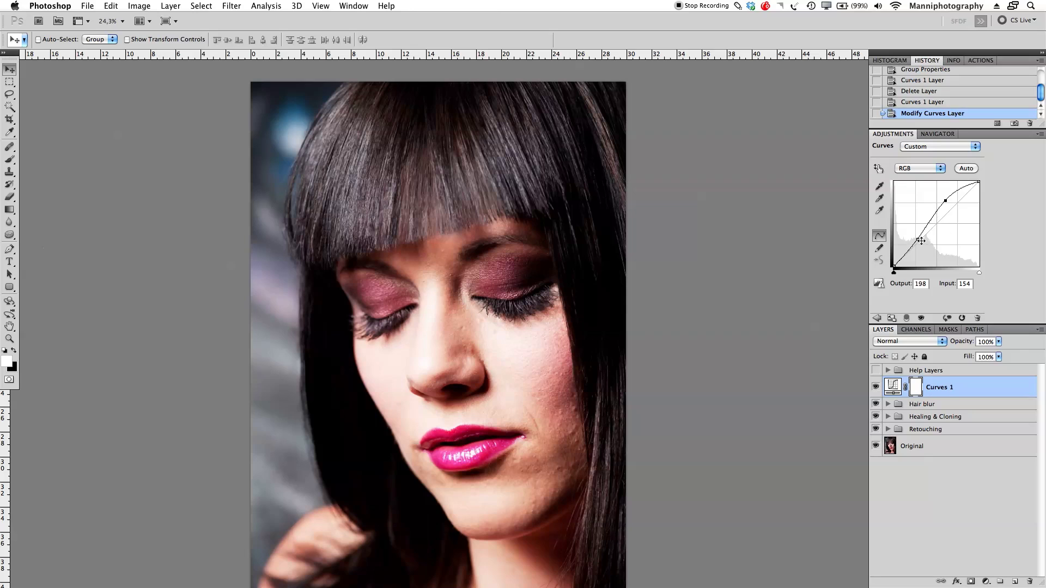
{"action": "left_click_drag", "start_coordinate": [917, 240], "coordinate": [919, 240]}
Step: Add a second Curves layer with Curves 1 hidden, darkening shadows to input 75, output 56, with a highlight point at 177/182
{"action": "left_click", "coordinate": [875, 318]}
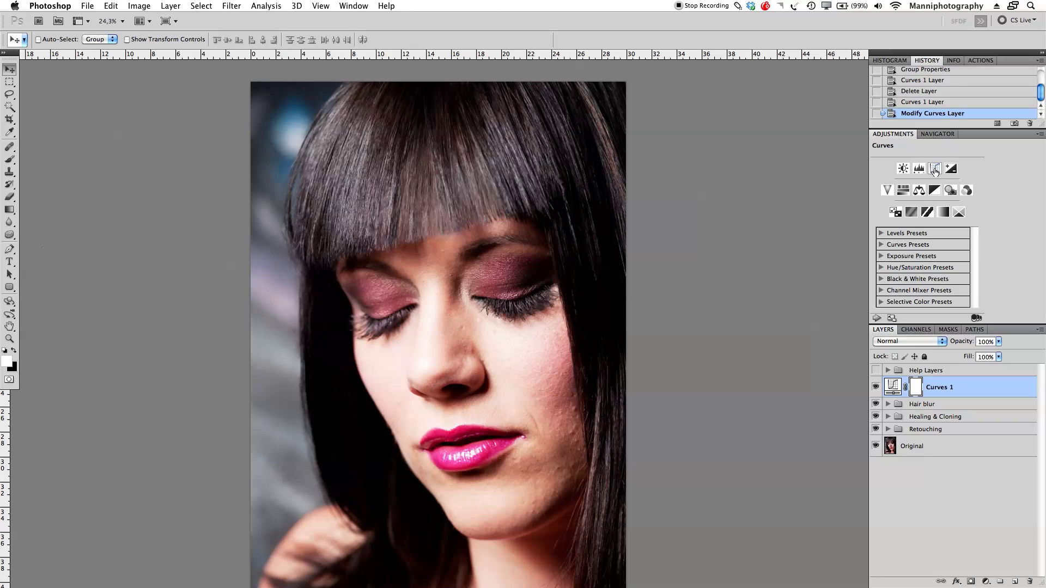
{"action": "left_click", "coordinate": [933, 170]}
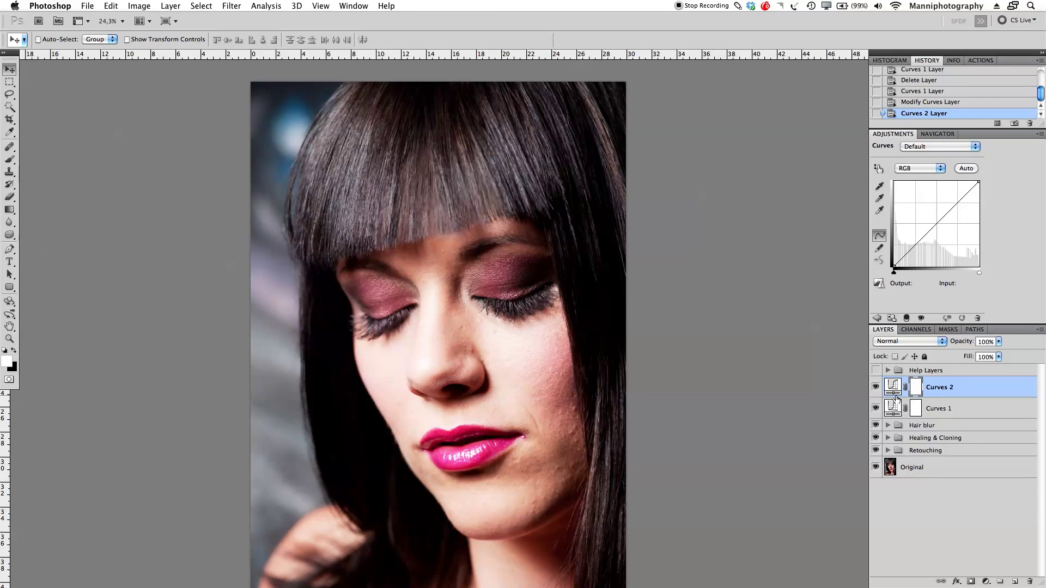
{"action": "left_click", "coordinate": [875, 408]}
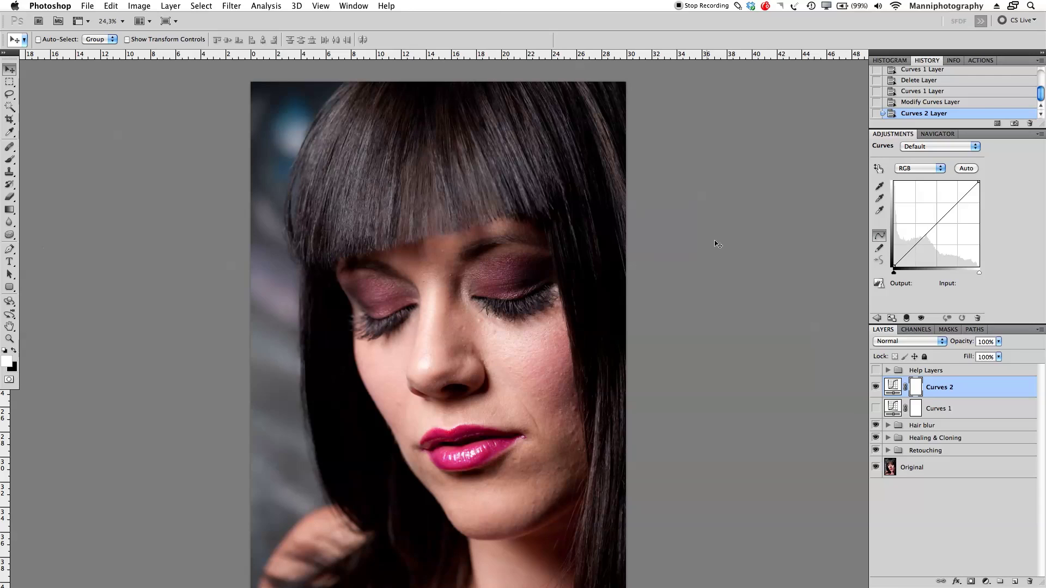
{"action": "left_click_drag", "start_coordinate": [917, 245], "coordinate": [919, 246]}
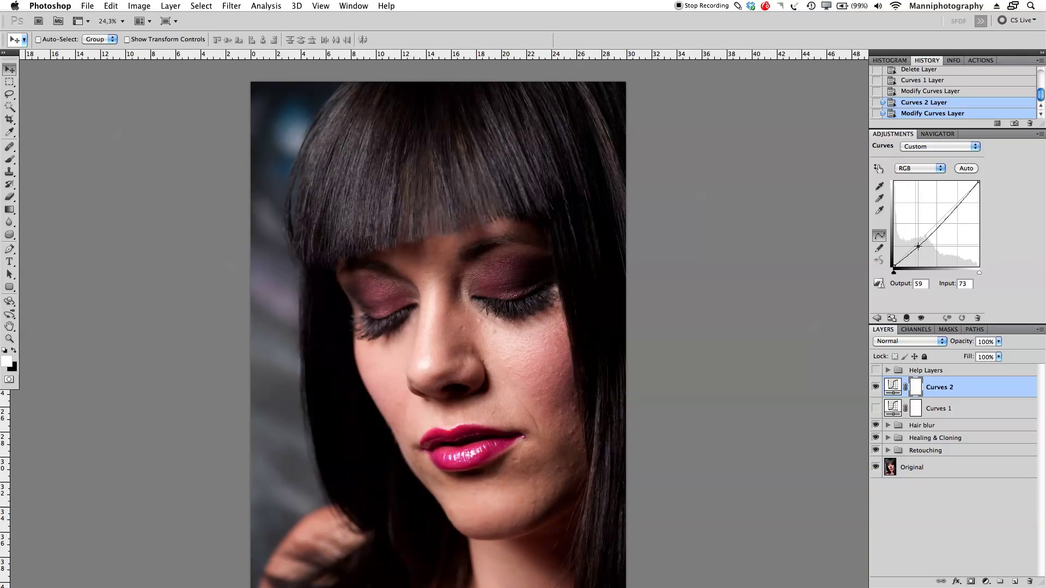
{"action": "left_click_drag", "start_coordinate": [957, 207], "coordinate": [953, 206]}
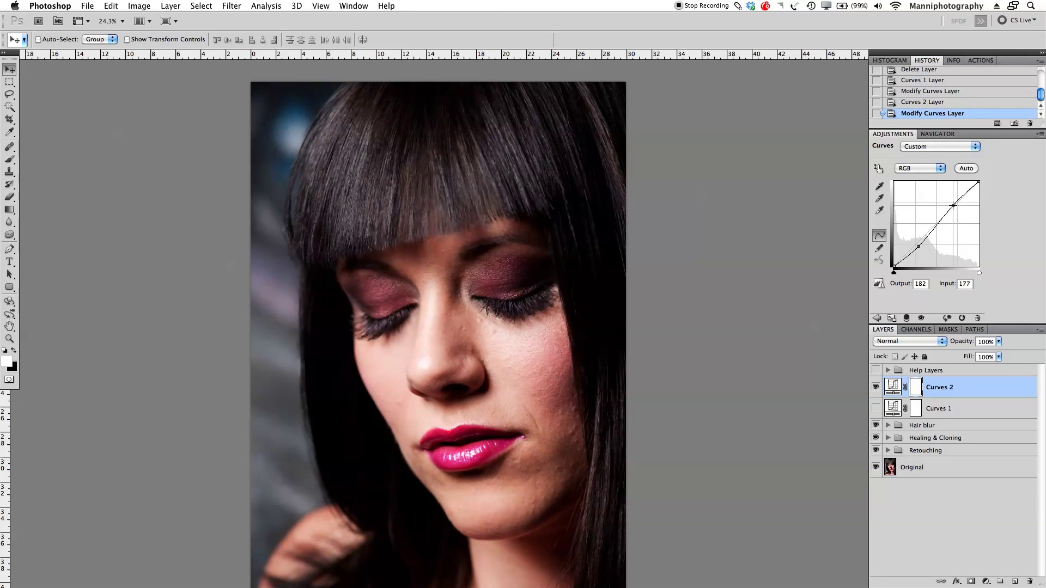
{"action": "left_click", "coordinate": [919, 248]}
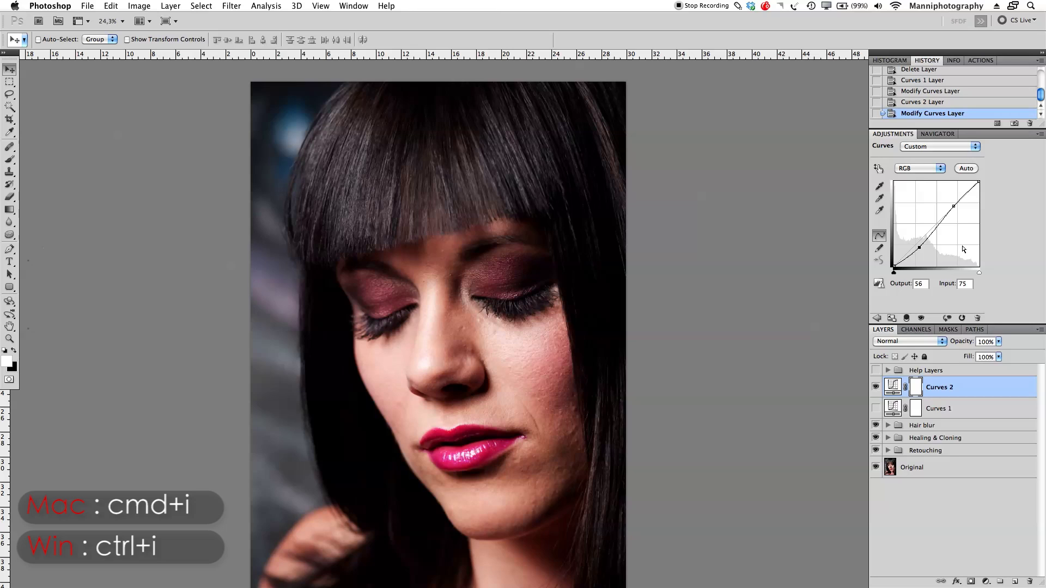
Step: Invert the masks of Curves 2 and Curves 1 to black, making Curves 1 visible again
{"action": "key", "text": "super+i"}
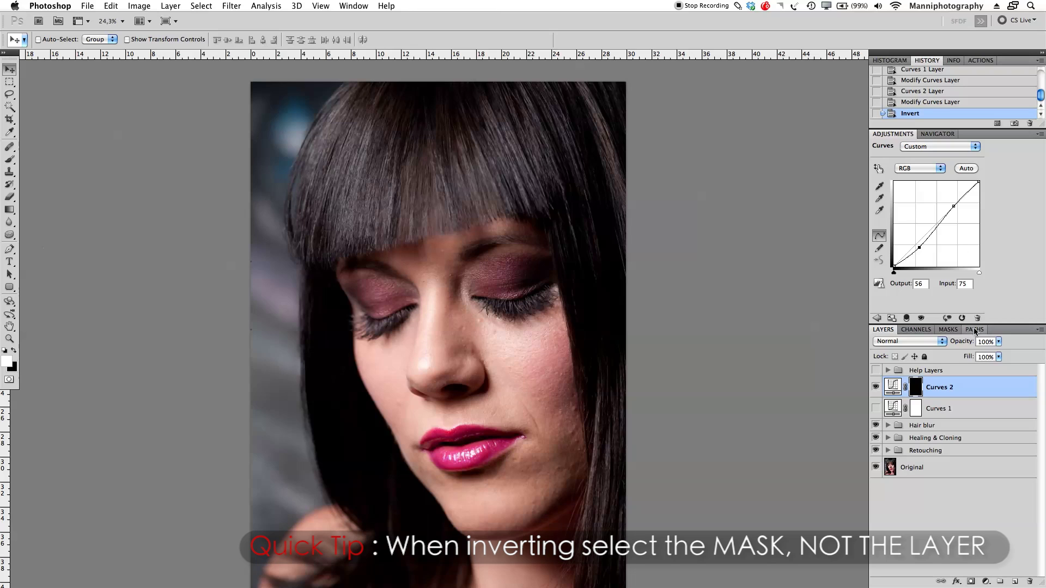
{"action": "left_click", "coordinate": [875, 408]}
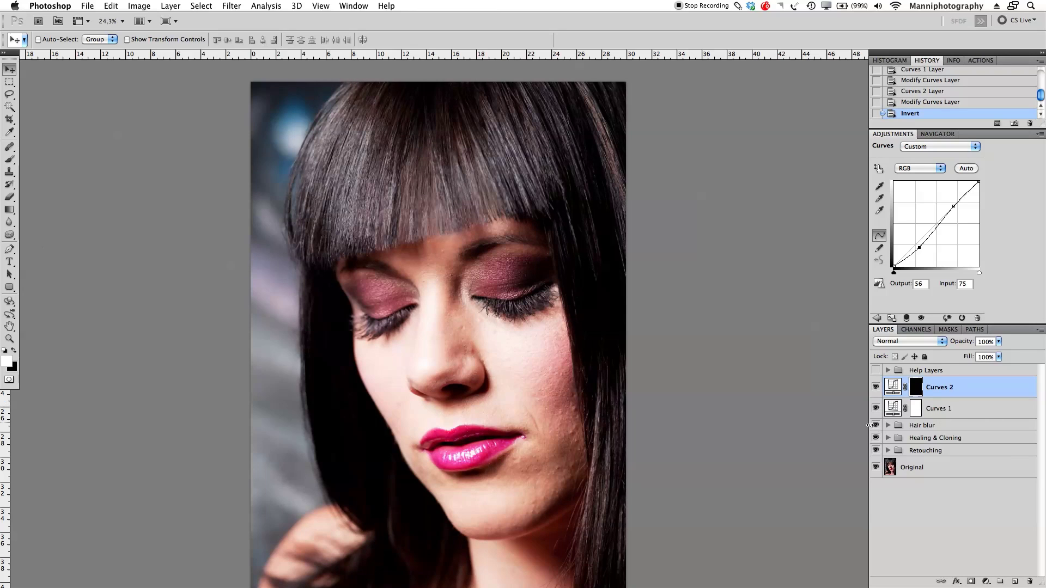
{"action": "left_click", "coordinate": [909, 410]}
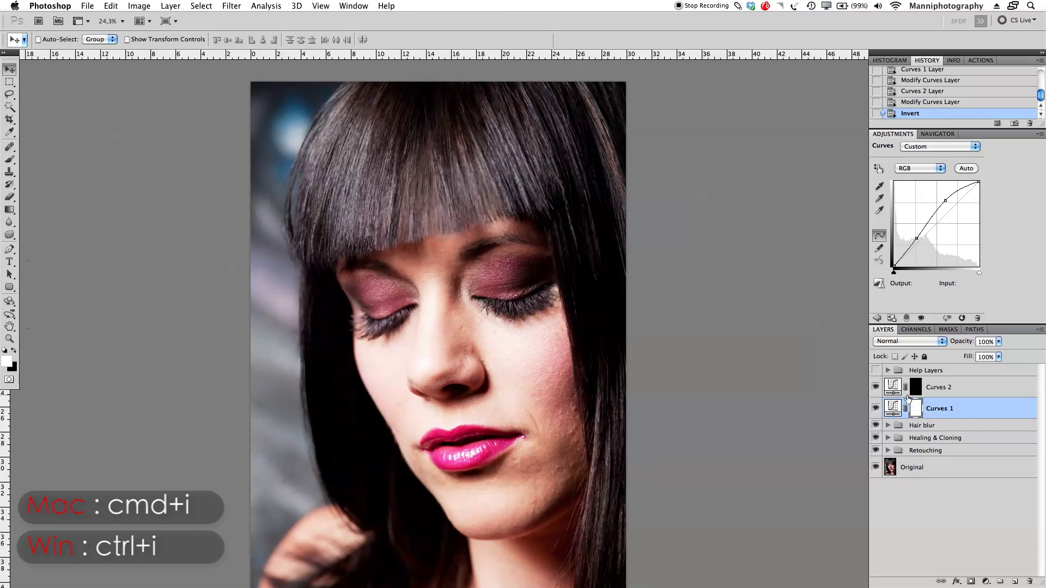
{"action": "key", "text": "super+i"}
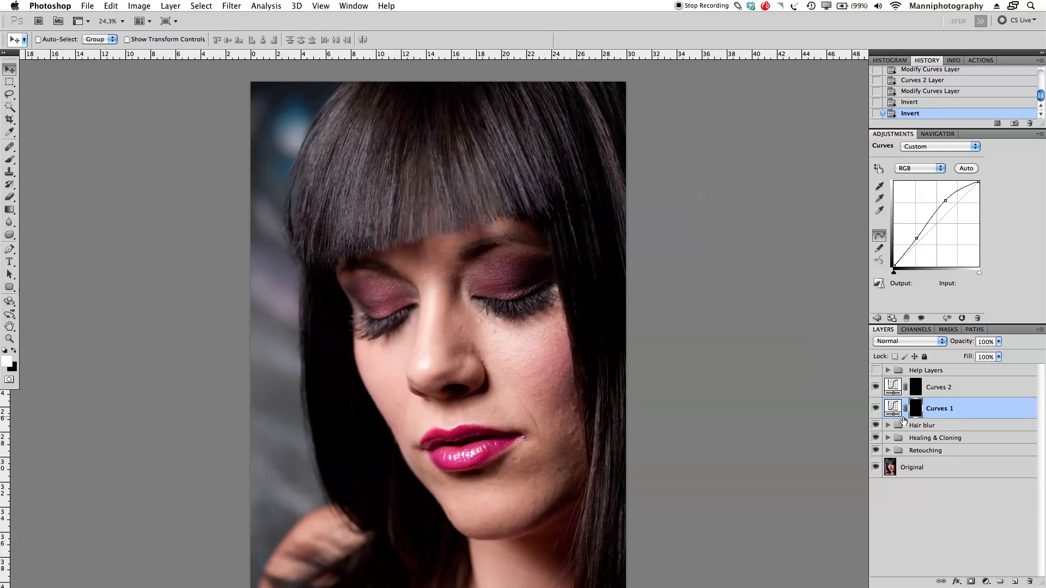
Step: Set up the Brush tool with 80% opacity and a 300 px size for painting on the Curves 1 mask
{"action": "key", "text": "b"}
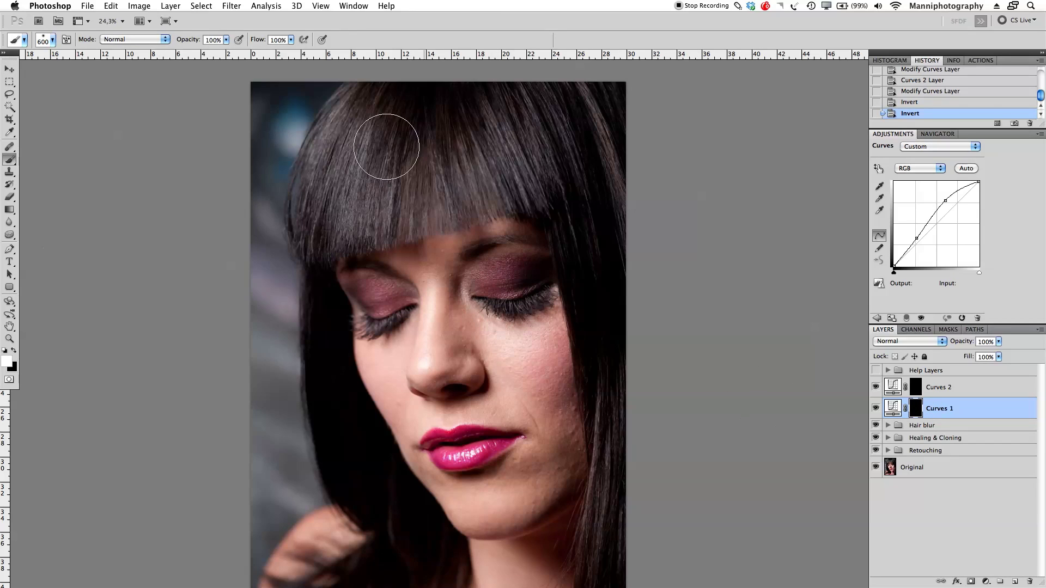
{"action": "key", "text": "8"}
{"action": "mouse_move", "coordinate": [391, 237]}
{"action": "left_mouse_down"}
{"action": "mouse_move", "coordinate": [423, 212]}
{"action": "mouse_move", "coordinate": [397, 240]}
{"action": "mouse_move", "coordinate": [408, 250]}
{"action": "mouse_move", "coordinate": [397, 234]}
{"action": "mouse_move", "coordinate": [412, 240]}
{"action": "mouse_move", "coordinate": [414, 223]}
{"action": "mouse_move", "coordinate": [414, 269]}
{"action": "mouse_move", "coordinate": [411, 252]}
{"action": "left_mouse_up"}
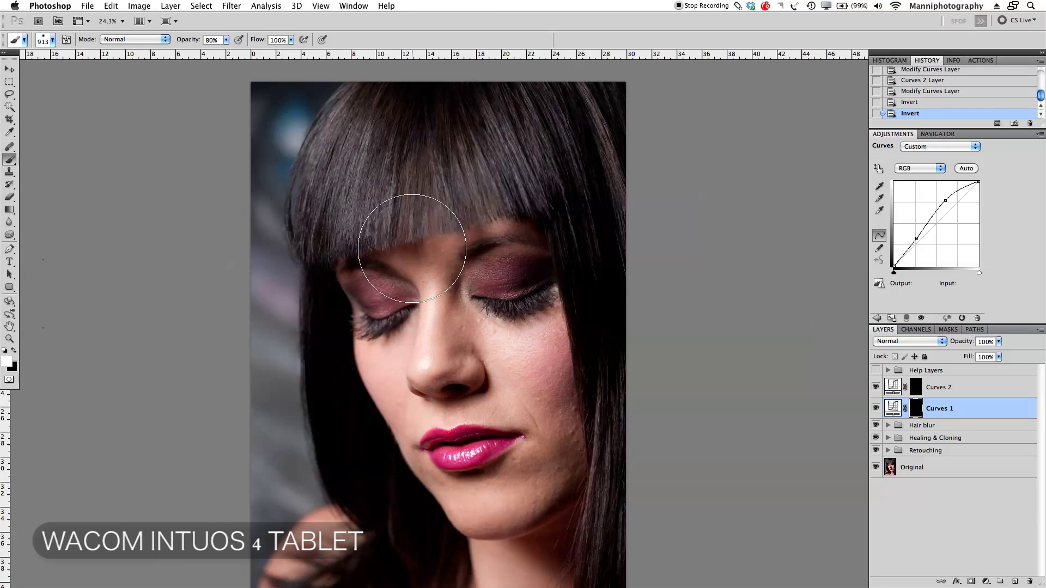
{"action": "key", "text": "bracketleft"}
{"action": "key", "text": "bracketleft"}
{"action": "key", "text": "bracketleft"}
{"action": "key", "text": "bracketleft"}
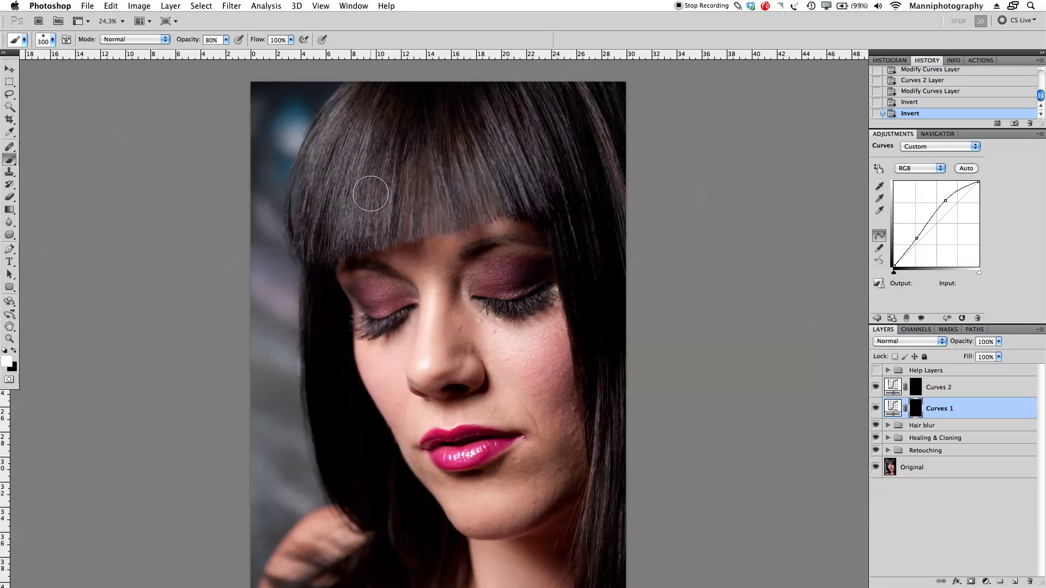
{"action": "key", "text": "bracketleft"}
{"action": "key", "text": "bracketleft"}
Step: Paint white strokes on the Curves 1 mask along the fringe and the hair beside it to brighten the highlights
{"action": "mouse_move", "coordinate": [331, 140]}
{"action": "left_mouse_down"}
{"action": "mouse_move", "coordinate": [317, 208]}
{"action": "mouse_move", "coordinate": [349, 135]}
{"action": "mouse_move", "coordinate": [350, 154]}
{"action": "mouse_move", "coordinate": [359, 139]}
{"action": "mouse_move", "coordinate": [346, 207]}
{"action": "left_mouse_up"}
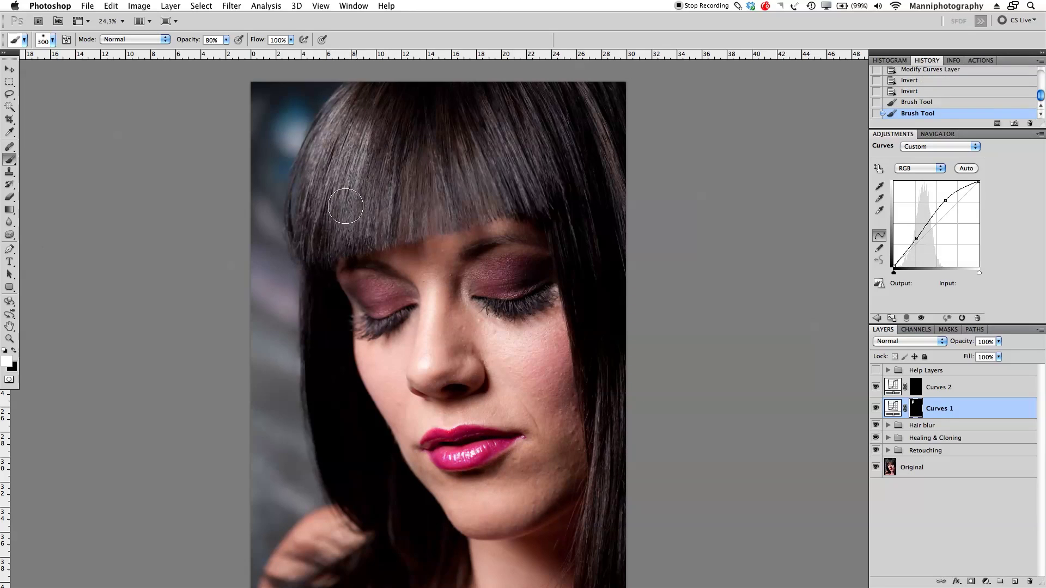
{"action": "mouse_move", "coordinate": [364, 152]}
{"action": "left_mouse_down"}
{"action": "mouse_move", "coordinate": [354, 212]}
{"action": "mouse_move", "coordinate": [372, 186]}
{"action": "mouse_move", "coordinate": [376, 218]}
{"action": "left_mouse_up"}
{"action": "mouse_move", "coordinate": [397, 168]}
{"action": "left_mouse_down"}
{"action": "mouse_move", "coordinate": [393, 219]}
{"action": "mouse_move", "coordinate": [414, 172]}
{"action": "mouse_move", "coordinate": [416, 212]}
{"action": "left_mouse_up"}
{"action": "left_click_drag", "start_coordinate": [434, 145], "coordinate": [434, 206]}
{"action": "left_click_drag", "start_coordinate": [443, 168], "coordinate": [469, 226]}
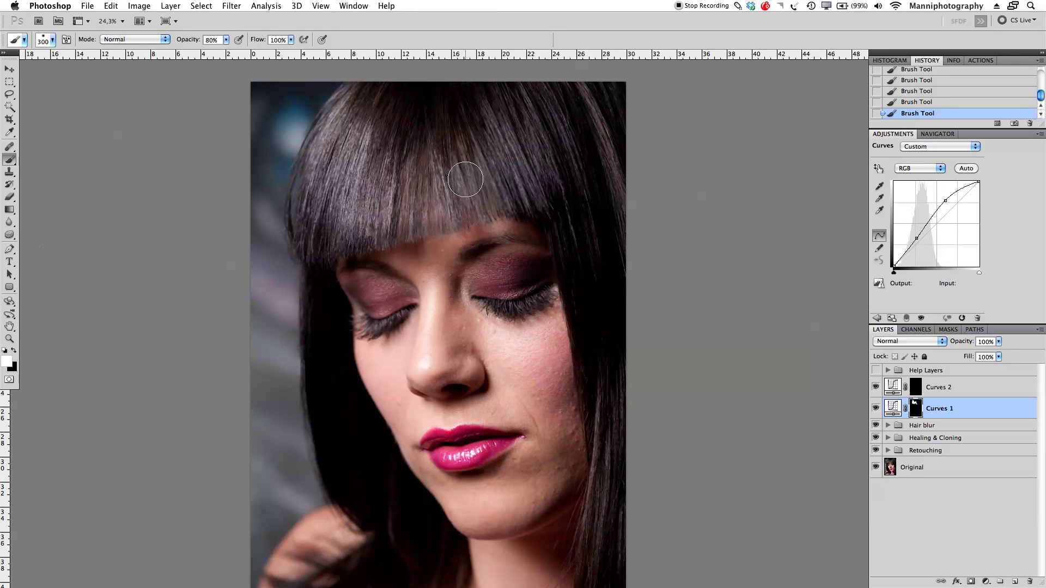
{"action": "left_click_drag", "start_coordinate": [473, 174], "coordinate": [497, 208]}
{"action": "left_click_drag", "start_coordinate": [492, 139], "coordinate": [516, 191]}
{"action": "left_click_drag", "start_coordinate": [503, 122], "coordinate": [534, 180]}
{"action": "left_click_drag", "start_coordinate": [523, 98], "coordinate": [577, 167]}
{"action": "left_click_drag", "start_coordinate": [587, 115], "coordinate": [604, 185]}
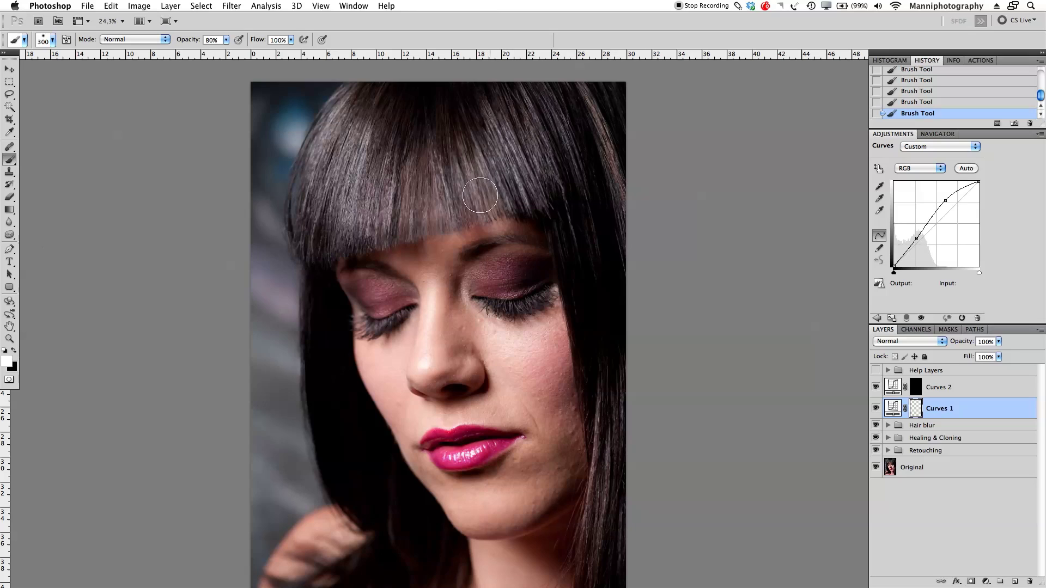
Step: Resize the brush to 400 px for brightening the middle of the fringe on the Curves 1 mask
{"action": "key", "text": "bracketright"}
{"action": "key", "text": "bracketright"}
{"action": "key", "text": "bracketright"}
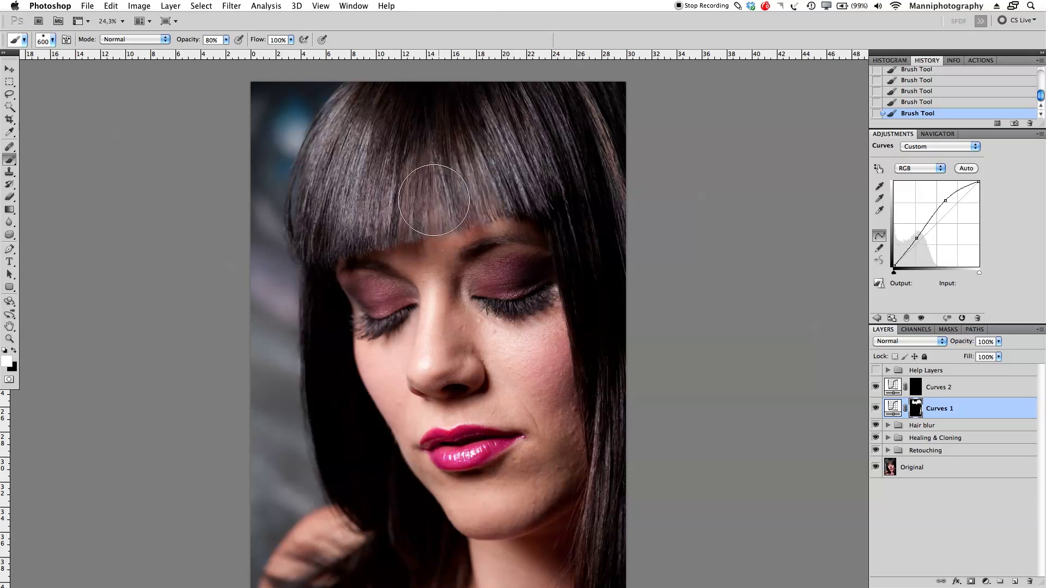
{"action": "key", "text": "bracketleft"}
{"action": "key", "text": "bracketleft"}
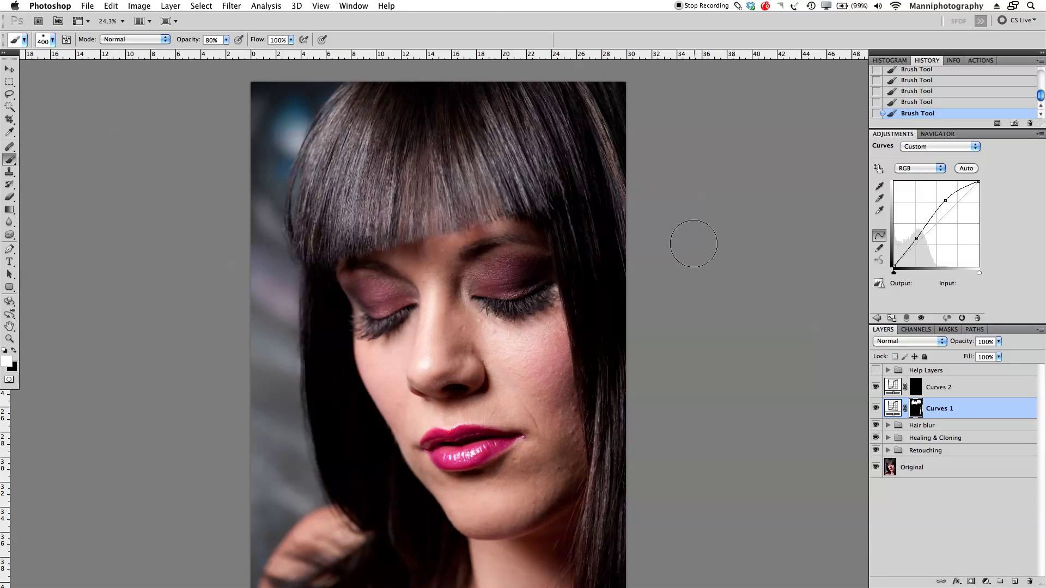
Step: Switch the painting colour to black and readjust the brush to 400 px
{"action": "key", "text": "x"}
{"action": "key", "text": "bracketleft"}
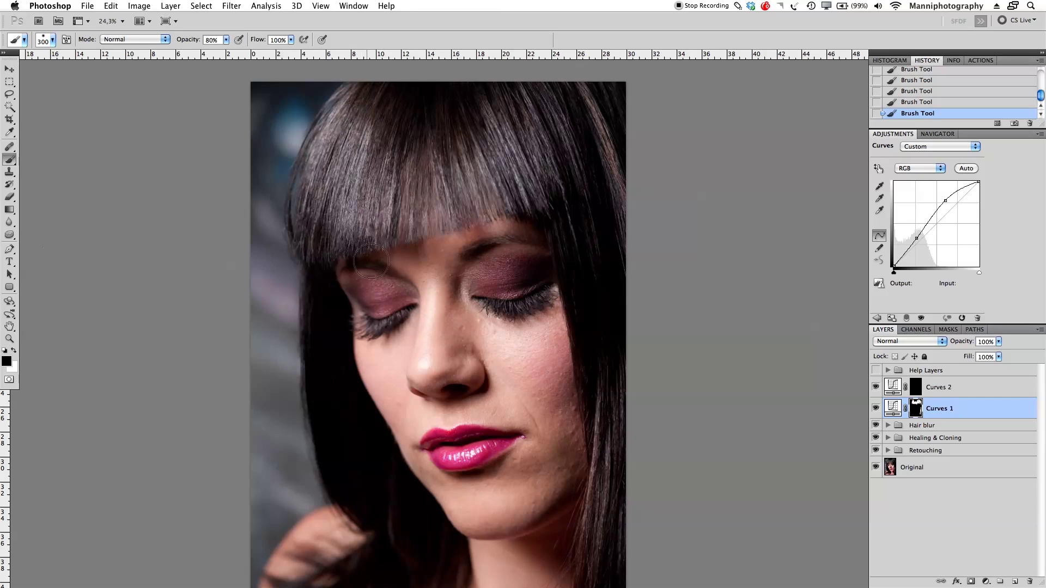
{"action": "key", "text": "bracketright"}
Step: Rename the Curves 1 layer as High light and the Curves 2 layer as Darken
{"action": "left_click", "coordinate": [956, 393]}
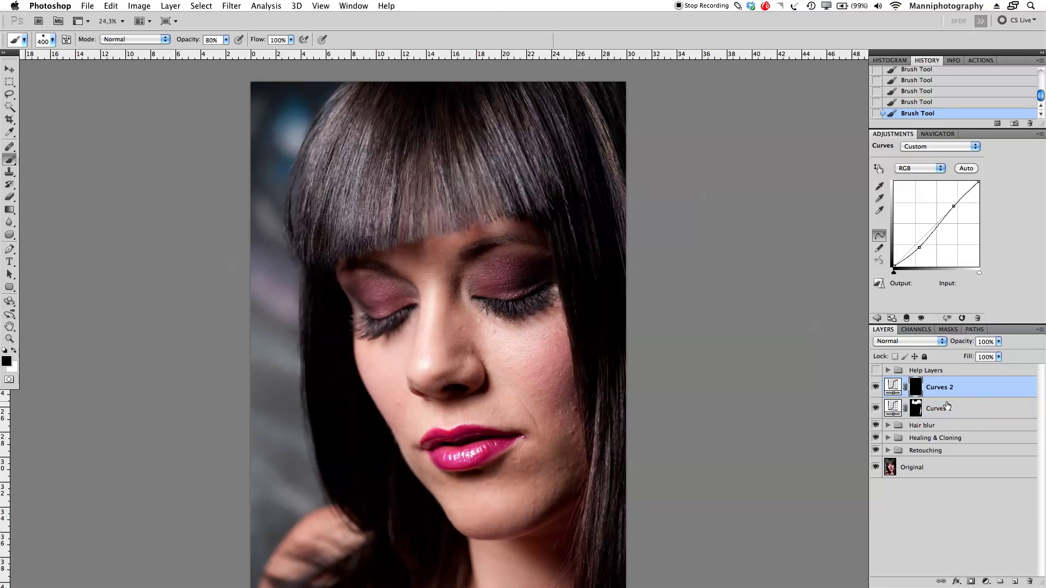
{"action": "double_click", "coordinate": [942, 408]}
{"action": "type", "text": "Highlight"}
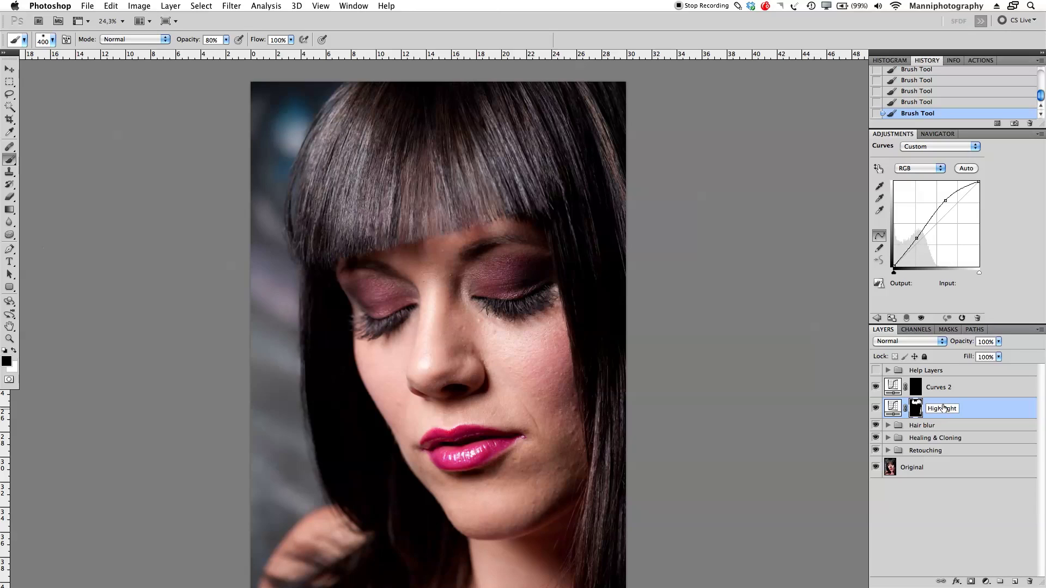
{"action": "key", "text": "Return"}
{"action": "double_click", "coordinate": [937, 389]}
{"action": "type", "text": "Darken"}
{"action": "key", "text": "Return"}
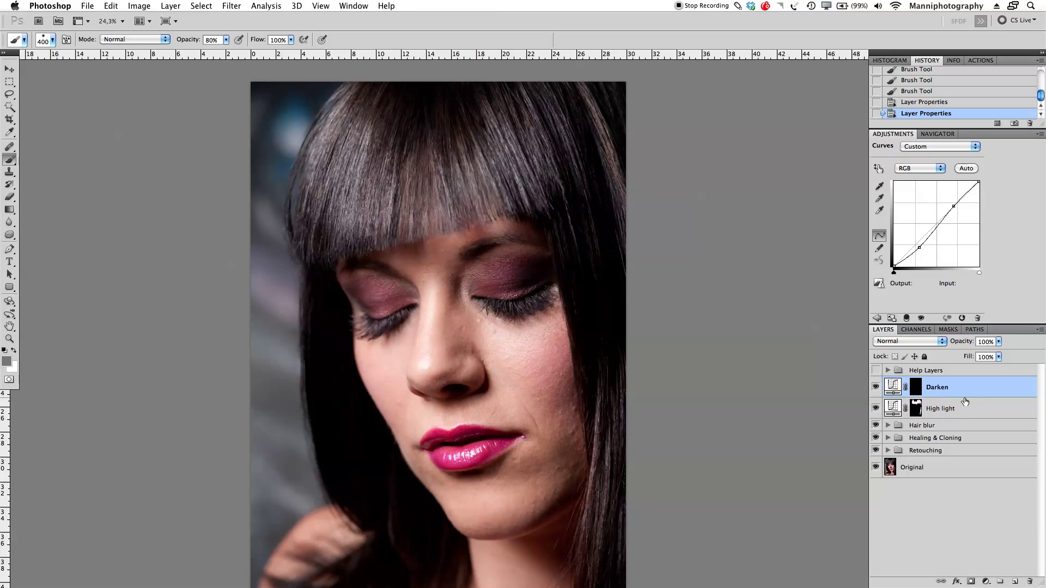
Step: Target the Darken layer's mask and set up a white 300 px brush at 80% opacity
{"action": "left_click", "coordinate": [917, 388]}
{"action": "key", "text": "d"}
{"action": "key", "text": "x"}
{"action": "key", "text": "8"}
{"action": "key", "text": "bracketleft"}
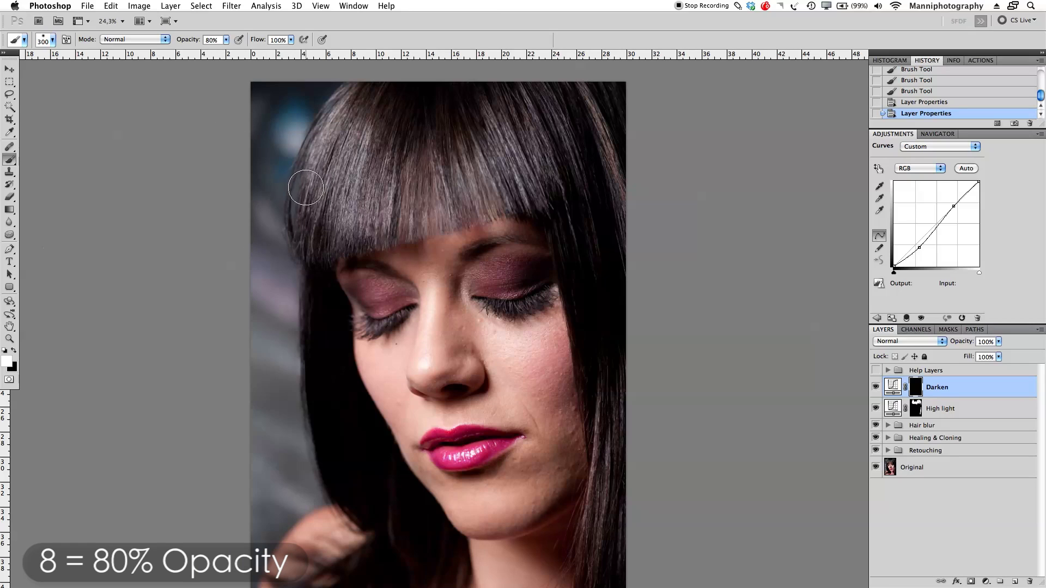
Step: Paint white on the Darken mask across the fringe and the hair beside it, enlarging the brush to 400 px
{"action": "mouse_move", "coordinate": [300, 234]}
{"action": "left_mouse_down"}
{"action": "mouse_move", "coordinate": [306, 252]}
{"action": "mouse_move", "coordinate": [454, 226]}
{"action": "left_mouse_up"}
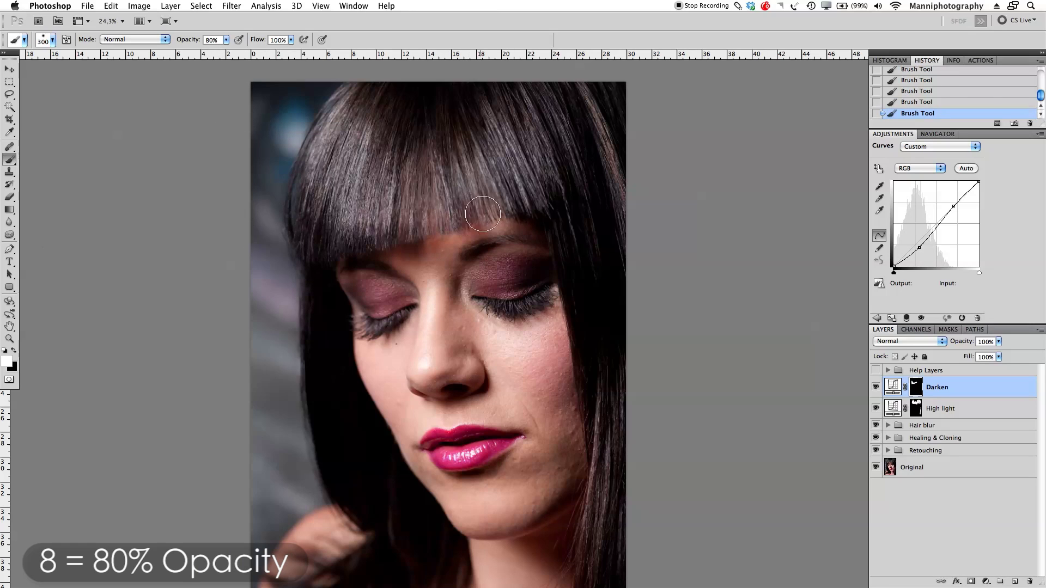
{"action": "mouse_move", "coordinate": [511, 202]}
{"action": "left_mouse_down"}
{"action": "mouse_move", "coordinate": [556, 192]}
{"action": "mouse_move", "coordinate": [567, 217]}
{"action": "mouse_move", "coordinate": [583, 187]}
{"action": "left_mouse_up"}
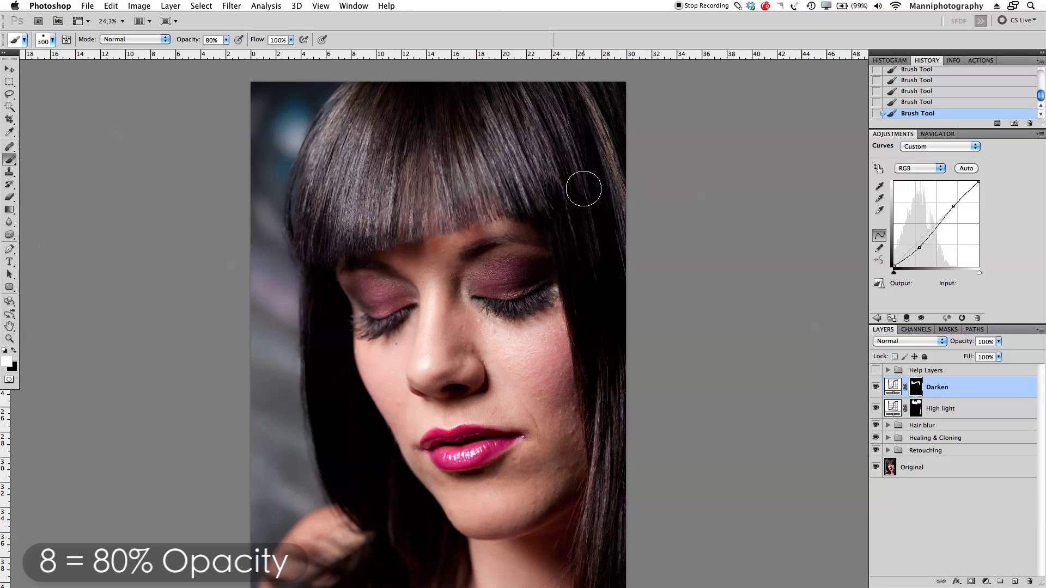
{"action": "key", "text": "bracketright"}
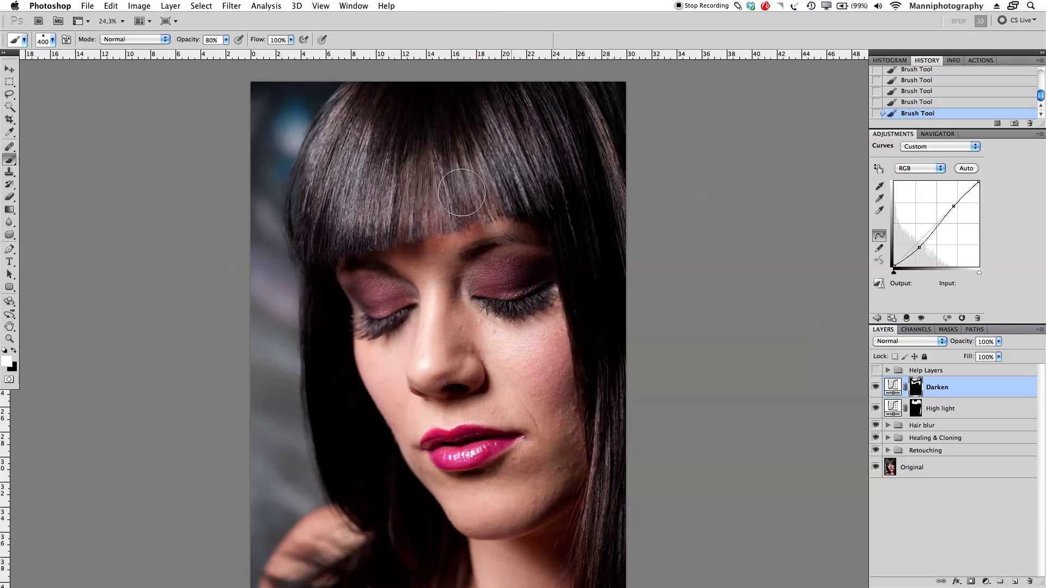
Step: Soften the High light curve by moving its lower point to input 76, output 85 and slightly lowering its upper point
{"action": "left_click", "coordinate": [924, 136]}
{"action": "left_click_drag", "start_coordinate": [995, 262], "coordinate": [995, 262]}
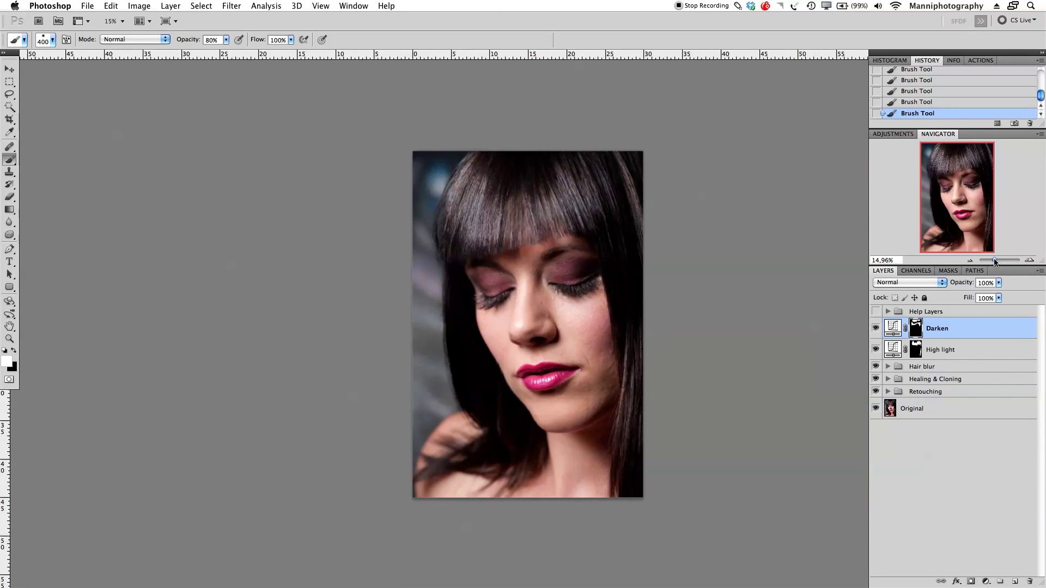
{"action": "left_click_drag", "start_coordinate": [679, 312], "coordinate": [597, 314]}
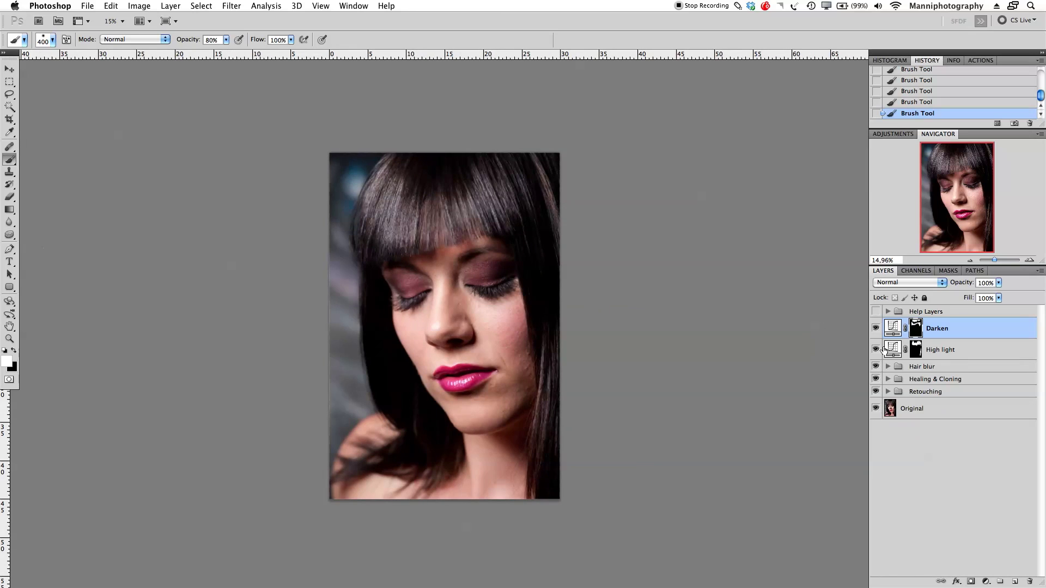
{"action": "left_click", "coordinate": [914, 351]}
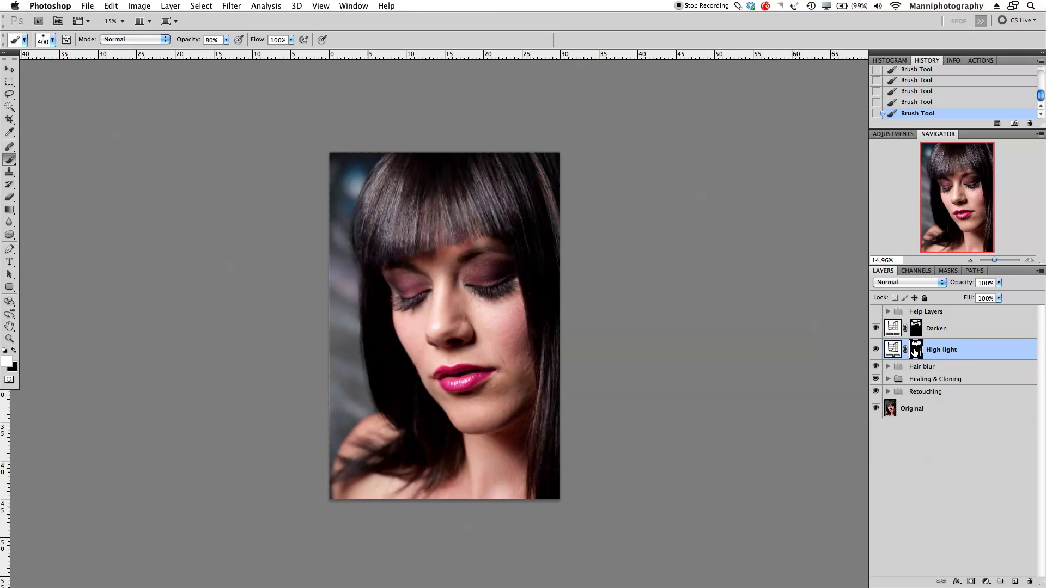
{"action": "left_click", "coordinate": [896, 349]}
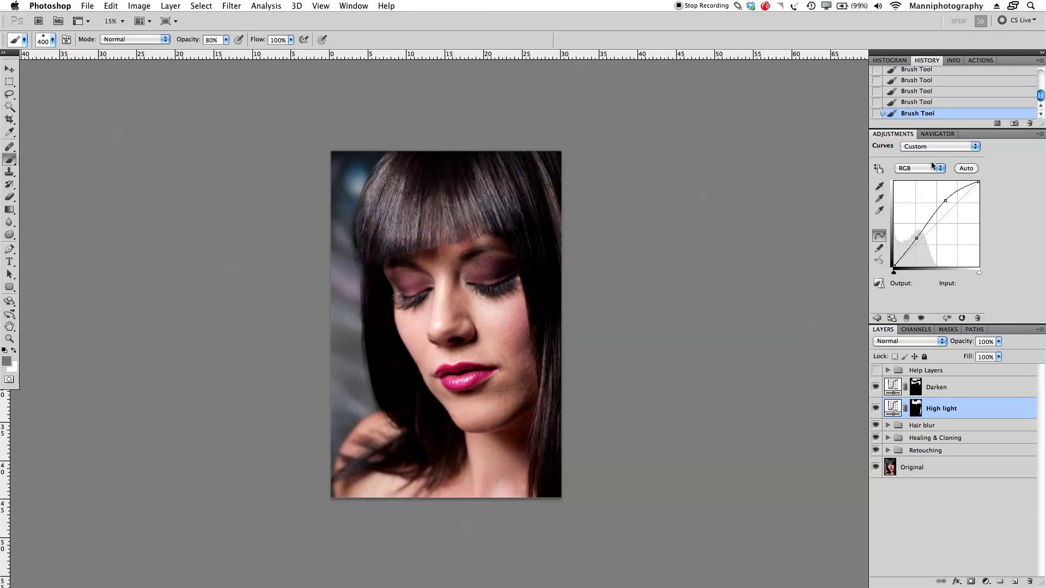
{"action": "left_click", "coordinate": [918, 238]}
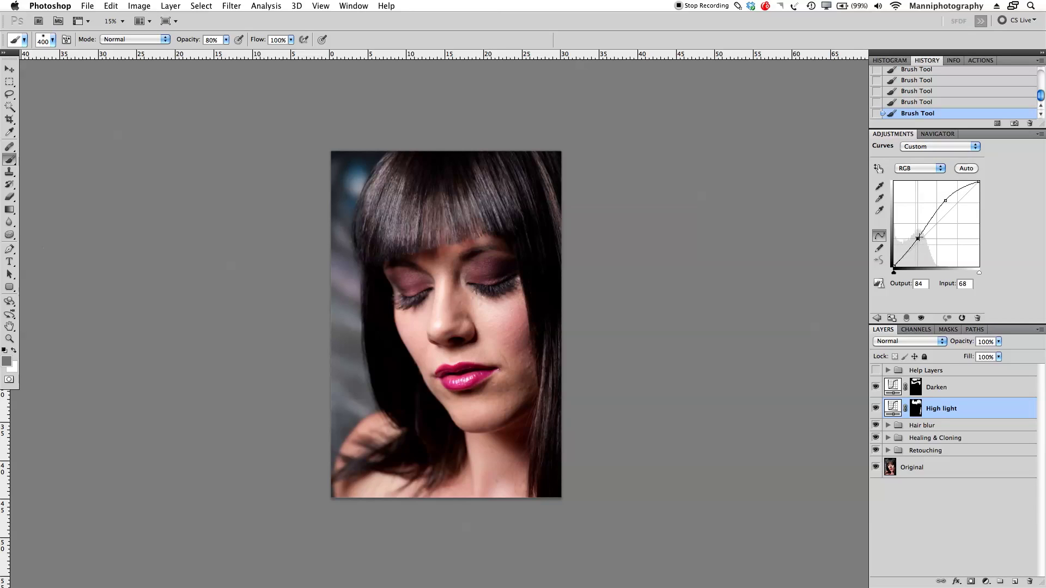
{"action": "left_click_drag", "start_coordinate": [920, 239], "coordinate": [921, 238]}
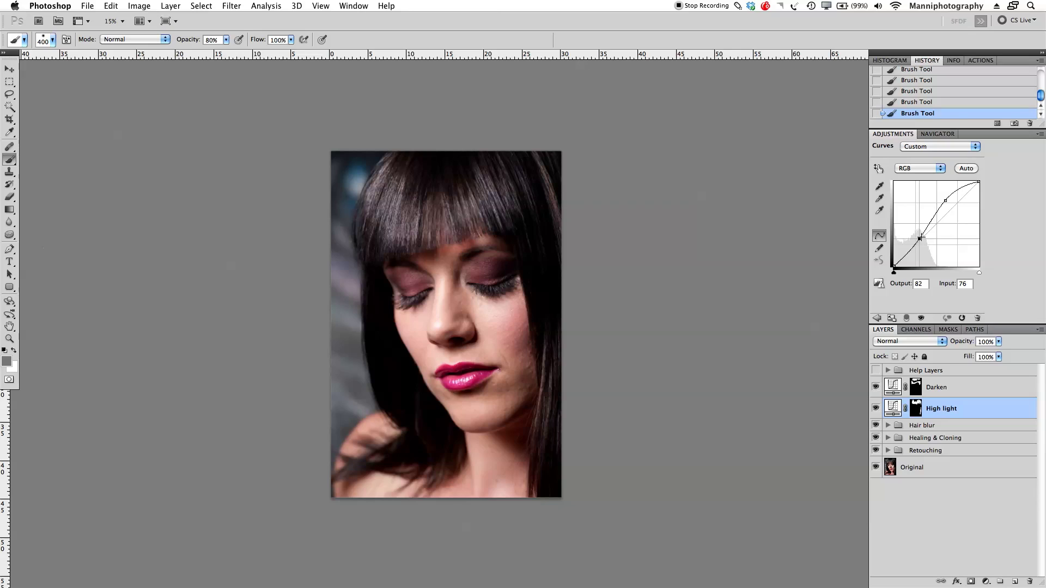
{"action": "left_click", "coordinate": [945, 201]}
{"action": "left_click", "coordinate": [920, 237]}
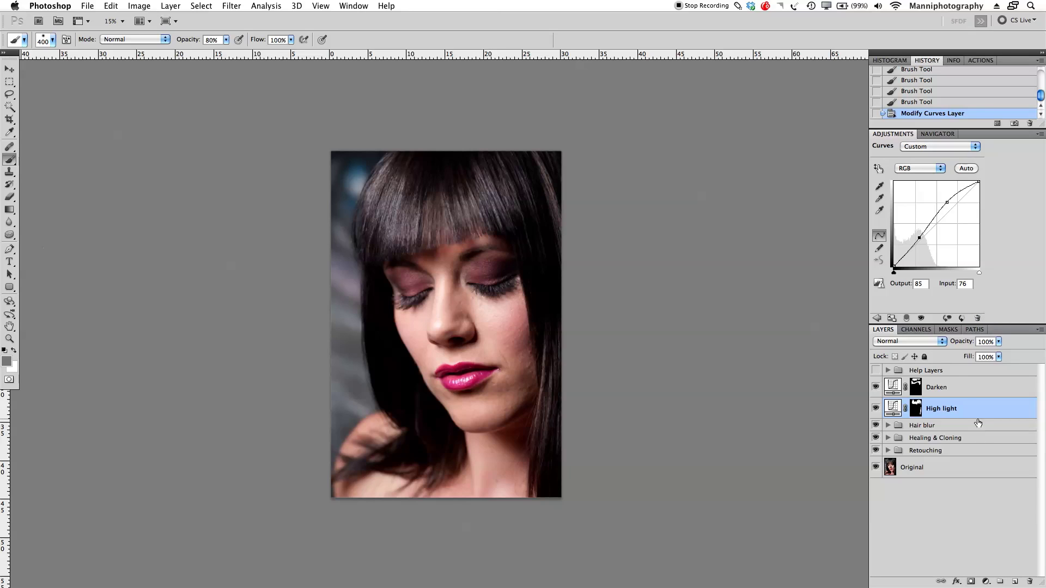
Step: Group the Darken and High light layers and name the group Curves
{"action": "left_click", "coordinate": [968, 392], "text": "shift"}
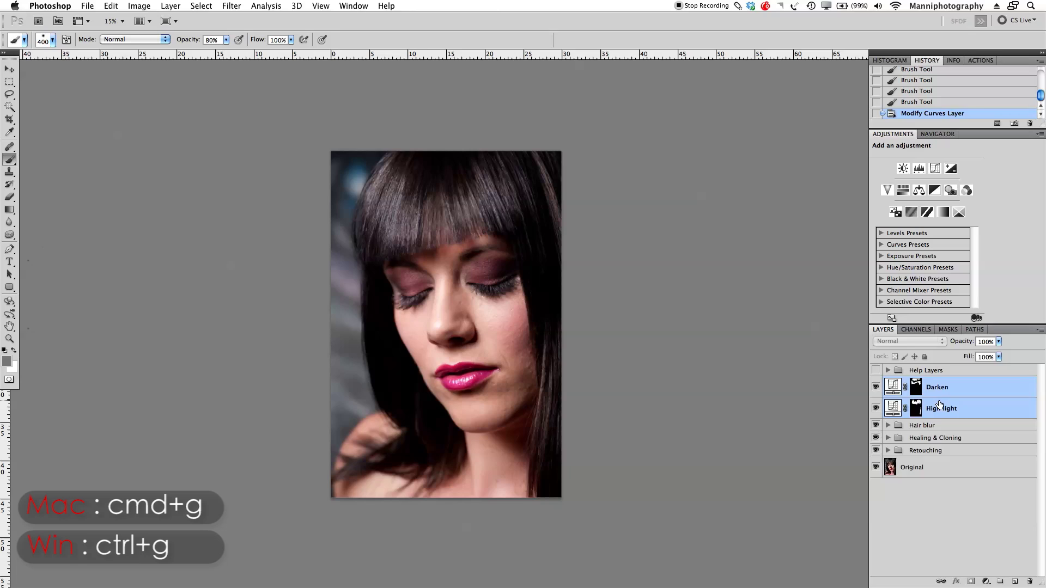
{"action": "key", "text": "super+g"}
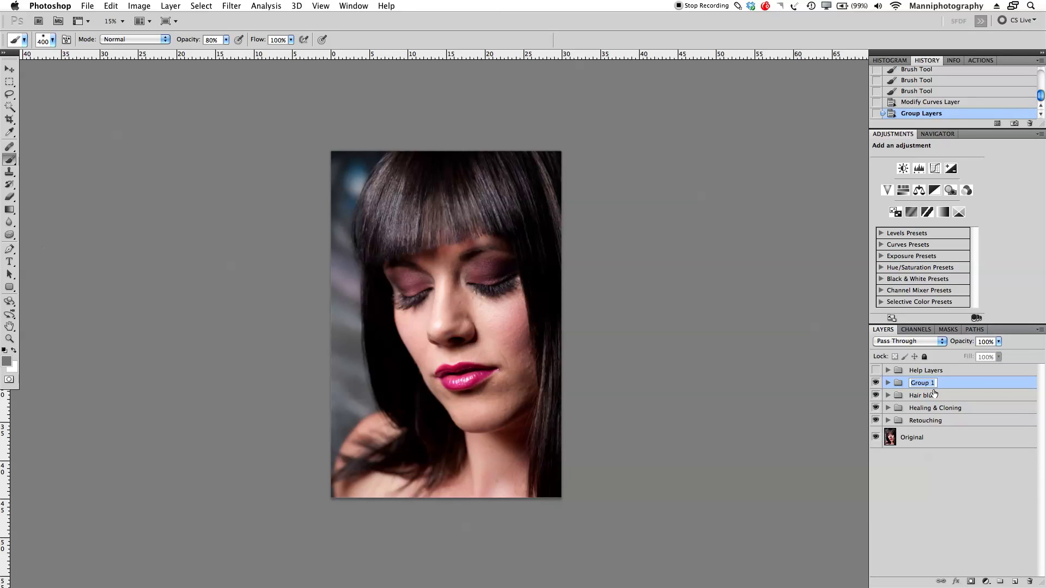
{"action": "type", "text": "Curves"}
{"action": "key", "text": "Return"}
Step: Compare the hair with and without the Curves group, and check the layers inside the group
{"action": "left_click", "coordinate": [876, 383]}
{"action": "left_click", "coordinate": [876, 383]}
{"action": "left_click", "coordinate": [875, 383]}
{"action": "left_click", "coordinate": [876, 383]}
{"action": "left_click", "coordinate": [876, 383]}
{"action": "left_click", "coordinate": [876, 383]}
{"action": "left_click", "coordinate": [876, 384]}
{"action": "left_click", "coordinate": [876, 384]}
{"action": "left_click", "coordinate": [875, 384]}
{"action": "left_click", "coordinate": [875, 385]}
{"action": "left_click", "coordinate": [875, 385]}
{"action": "left_click", "coordinate": [875, 385]}
{"action": "left_click", "coordinate": [875, 385]}
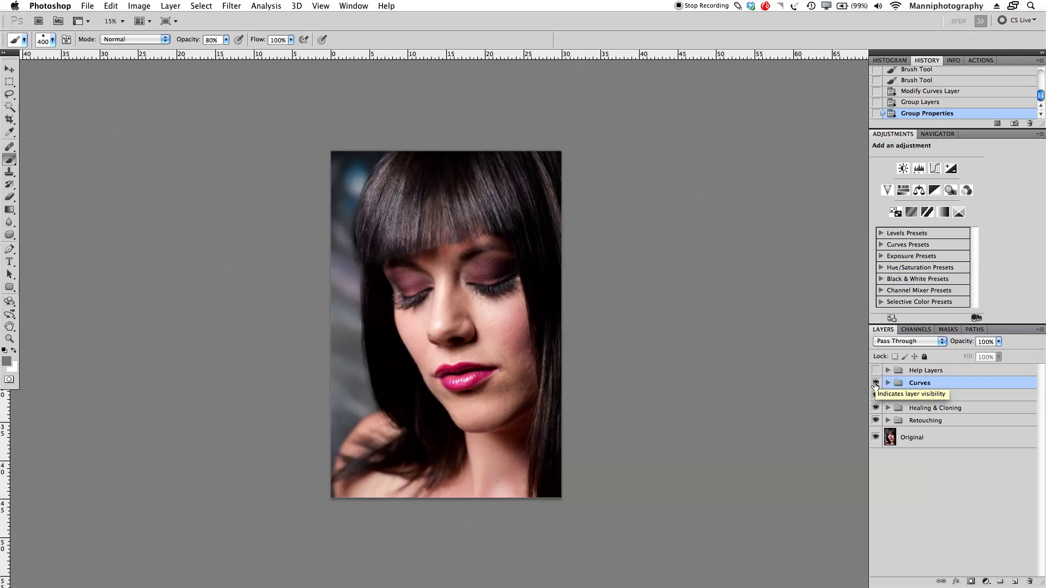
{"action": "left_click", "coordinate": [875, 385]}
{"action": "left_click", "coordinate": [876, 385]}
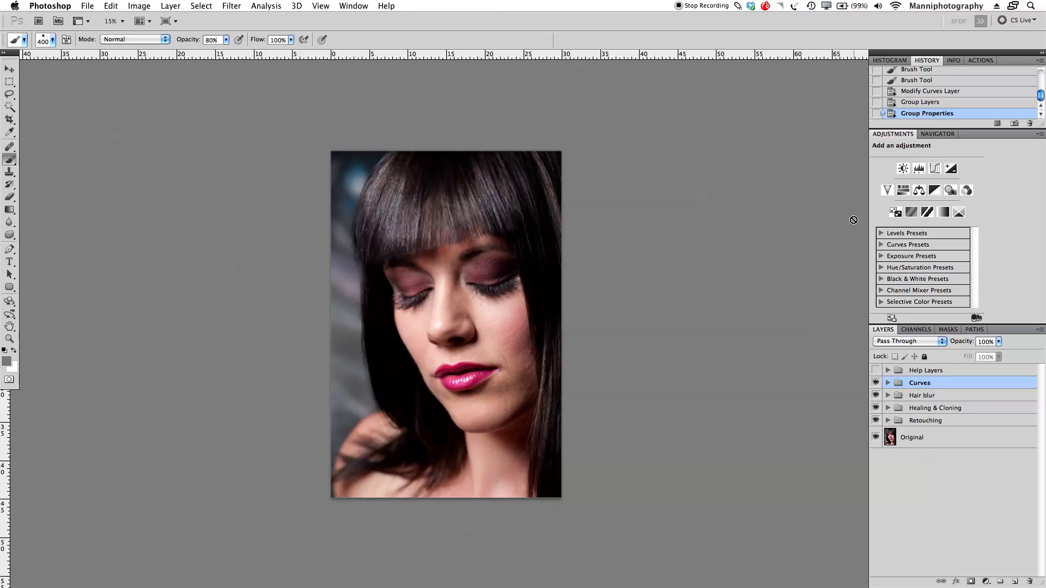
{"action": "left_click", "coordinate": [889, 383]}
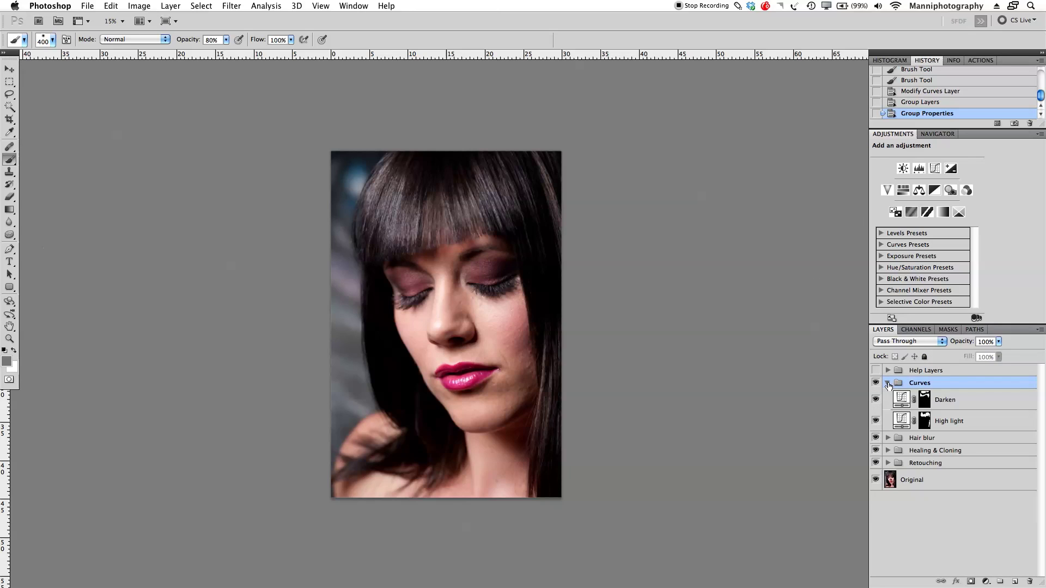
{"action": "left_click", "coordinate": [888, 384]}
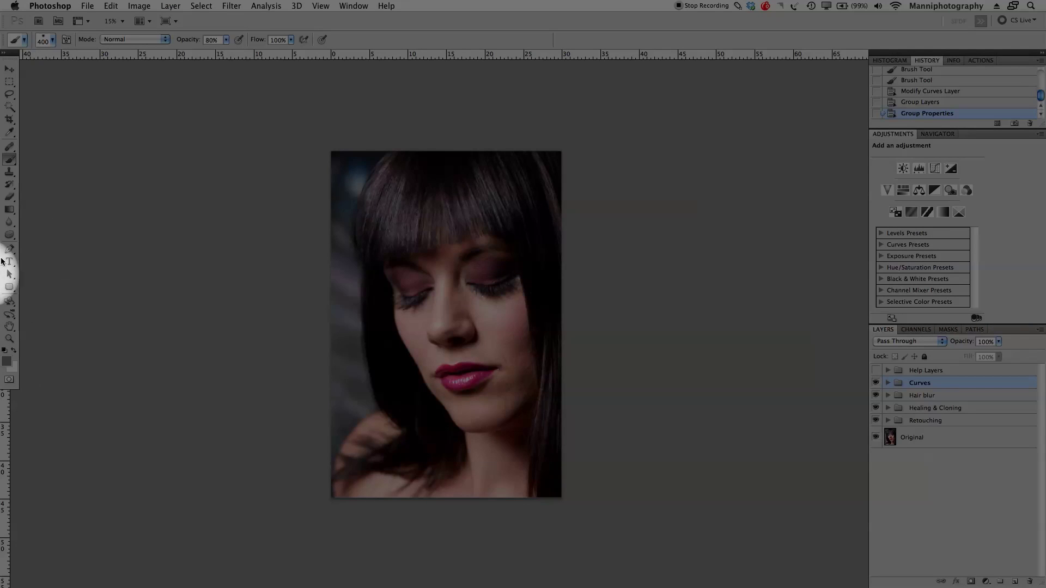
Step: Select the Sponge tool
{"action": "left_click", "coordinate": [9, 234]}
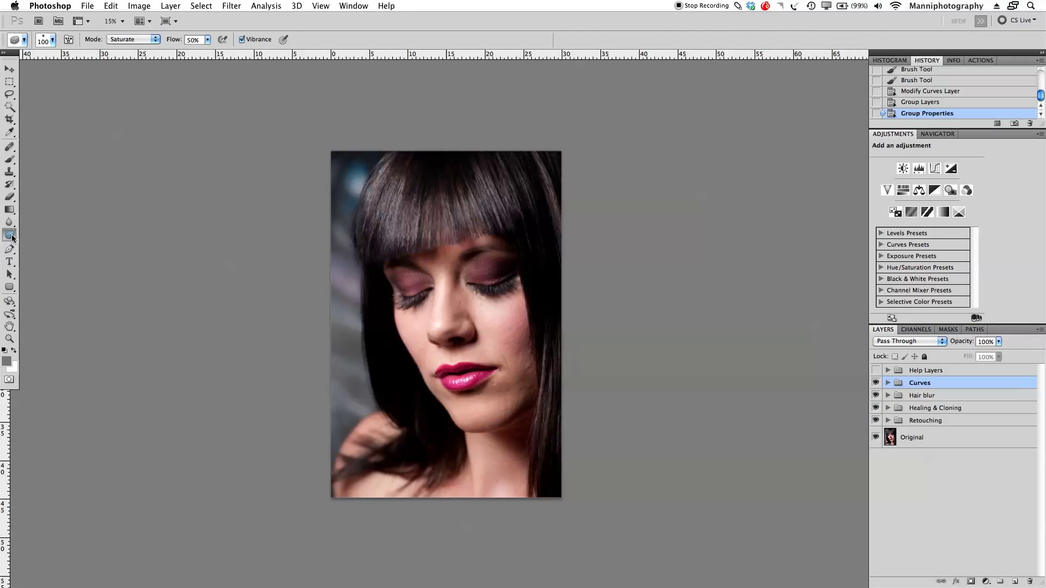
{"action": "left_click", "coordinate": [9, 235]}
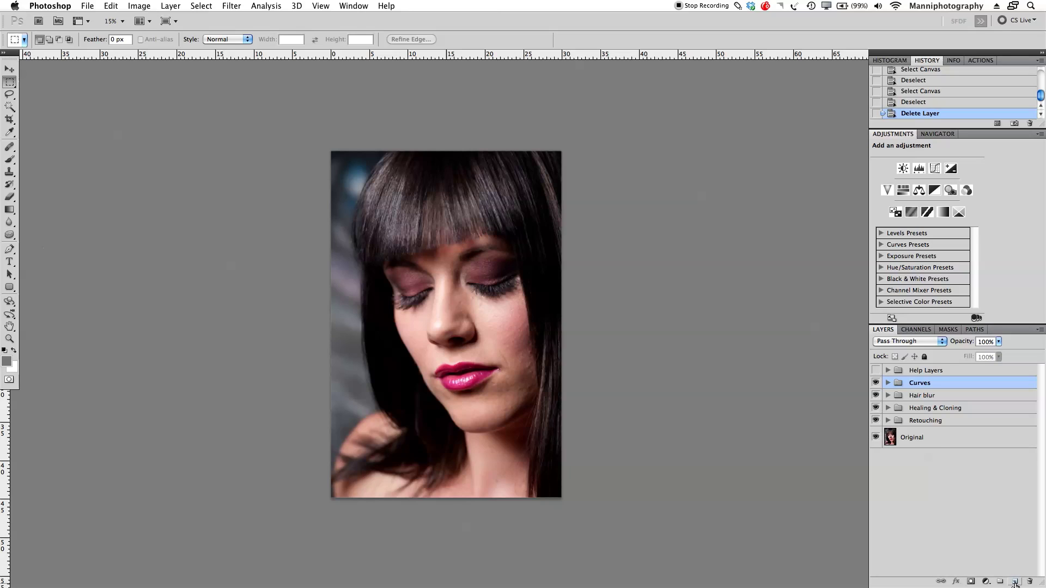
Step: Add a new layer above the Curves group, fill the whole canvas with 50% Gray on it, and deselect
{"action": "left_click", "coordinate": [1014, 582]}
{"action": "key", "text": "super+a"}
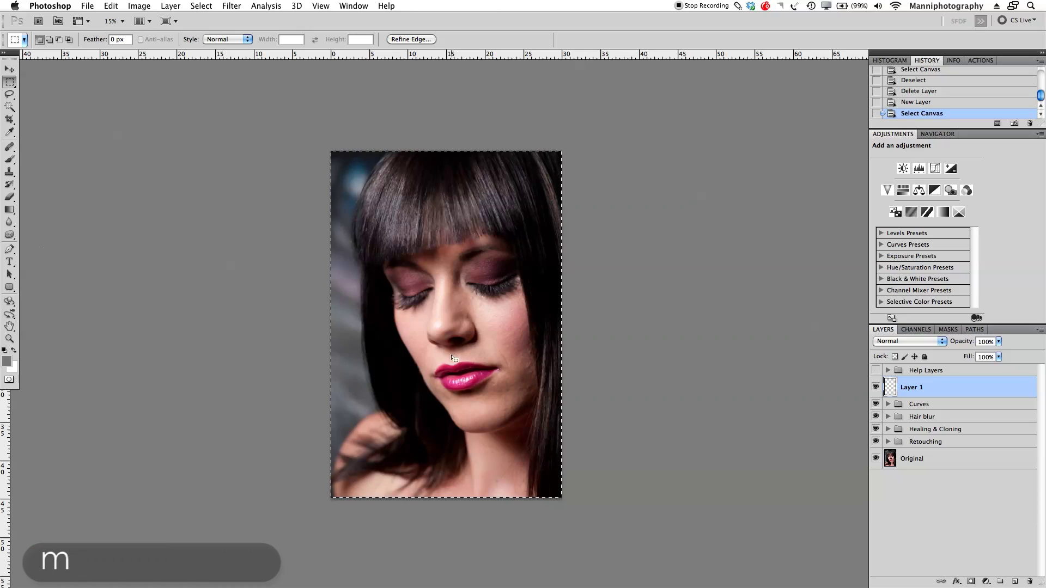
{"action": "right_click", "coordinate": [384, 246]}
{"action": "left_click", "coordinate": [420, 383]}
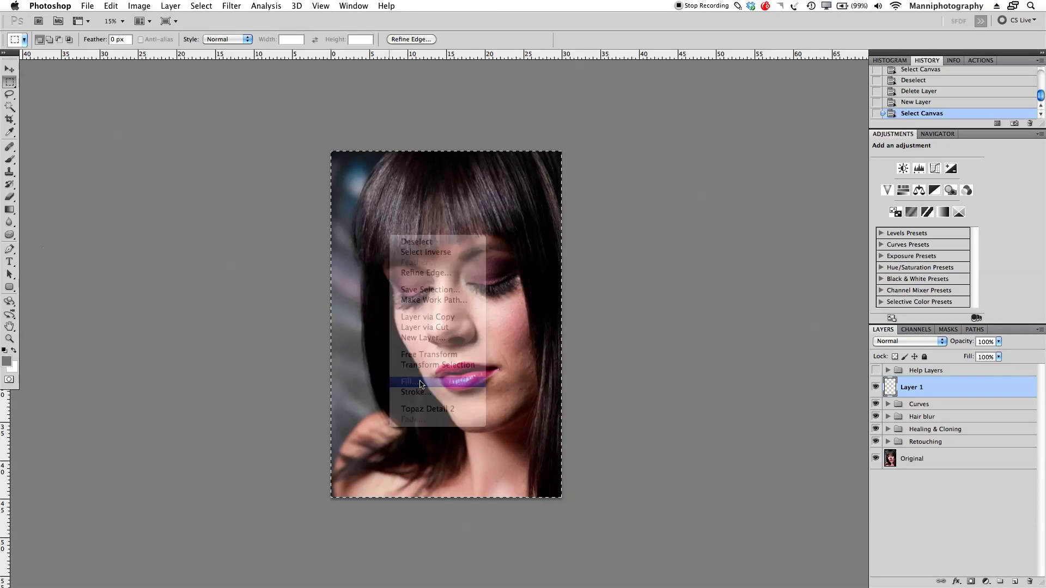
{"action": "left_click_drag", "start_coordinate": [861, 293], "coordinate": [638, 226]}
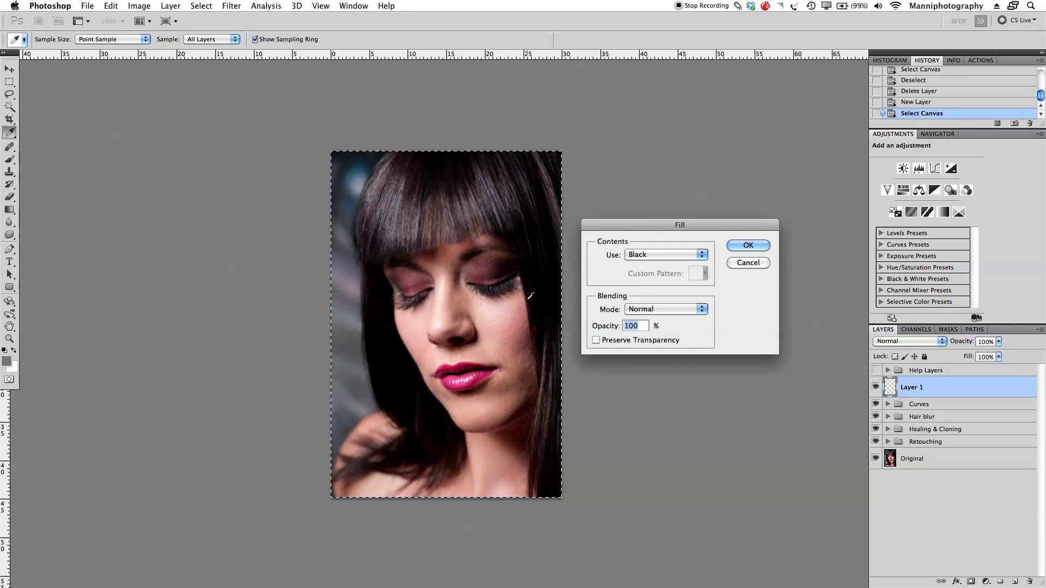
{"action": "left_click", "coordinate": [652, 254]}
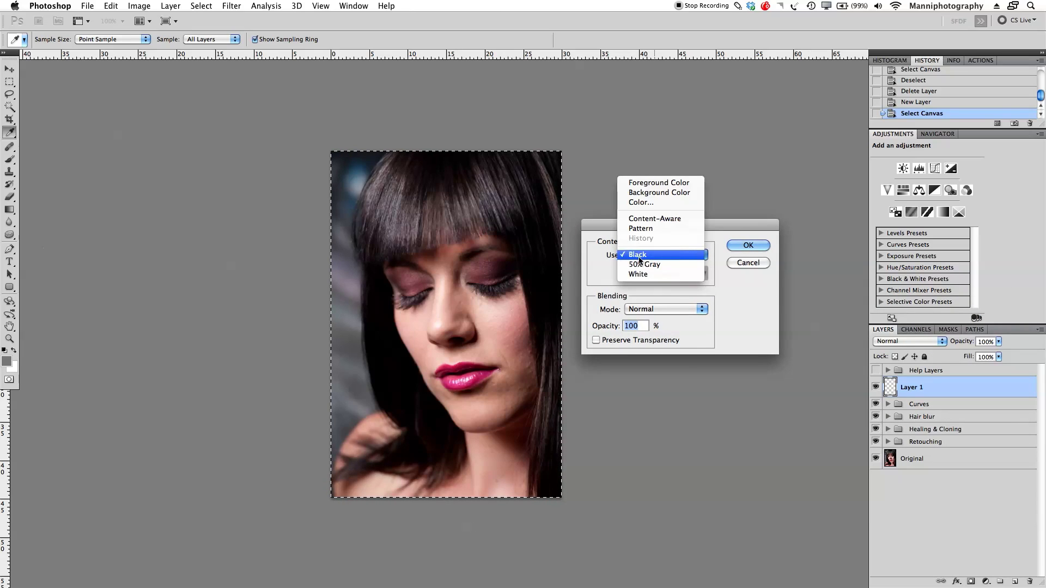
{"action": "left_click", "coordinate": [643, 264]}
{"action": "key", "text": "Return"}
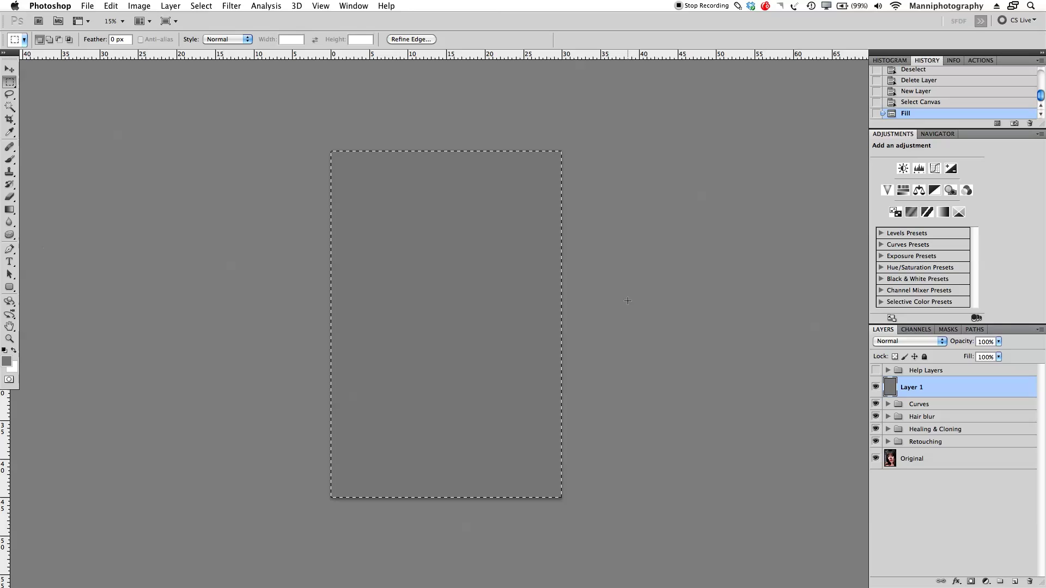
{"action": "key", "text": "super+d"}
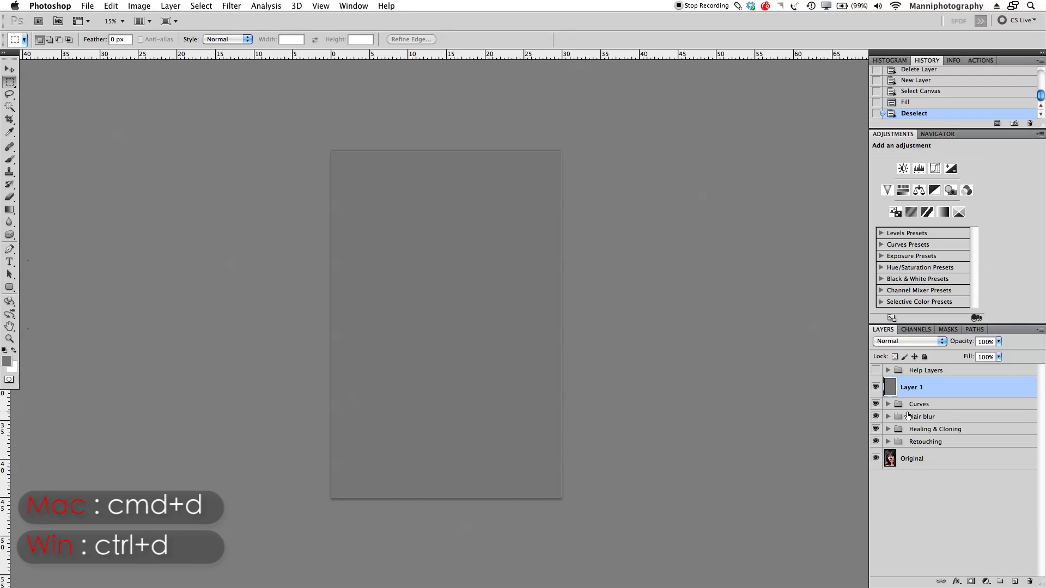
Step: Duplicate the grey layer, naming the lower one Soft light and the upper copy Hard light
{"action": "key", "text": "super+j"}
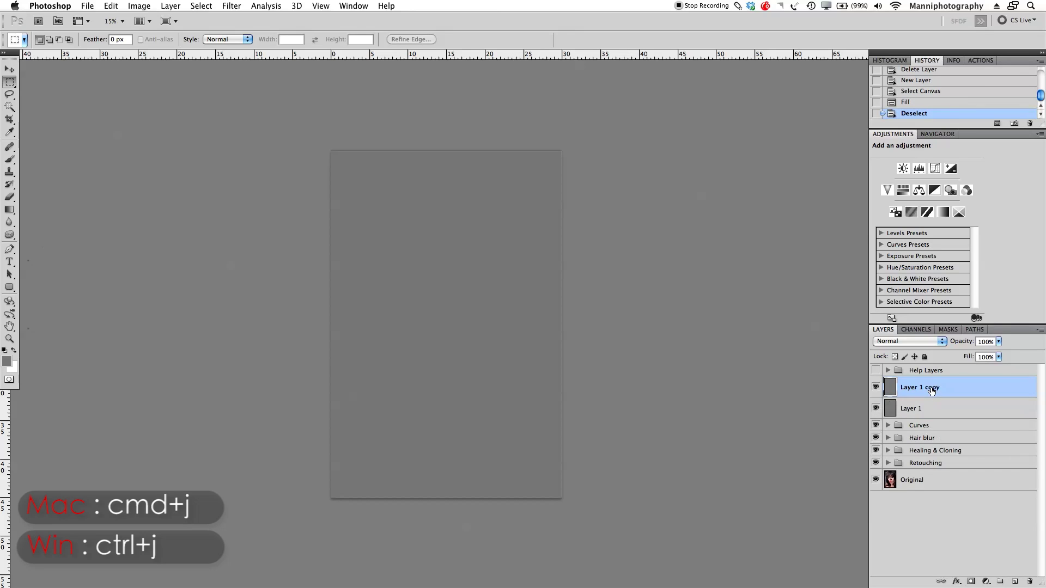
{"action": "double_click", "coordinate": [918, 409]}
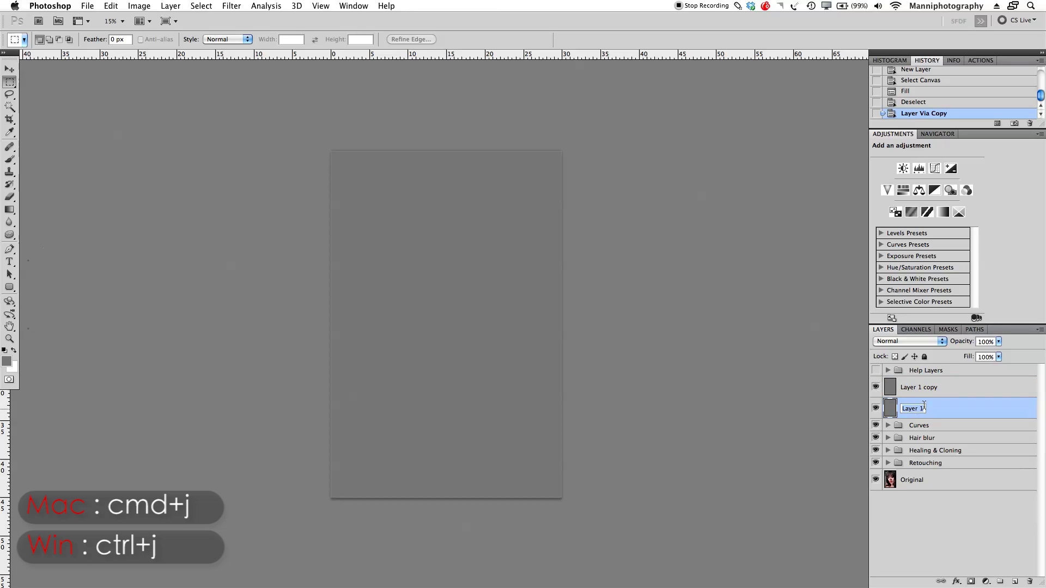
{"action": "type", "text": "Soft "}
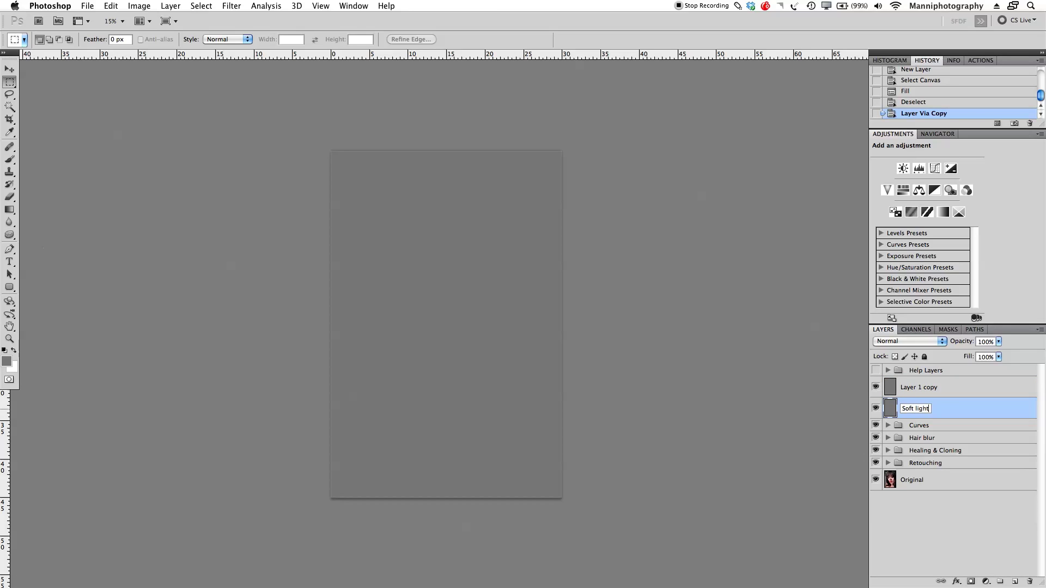
{"action": "type", "text": "light"}
{"action": "key", "text": "Return"}
{"action": "double_click", "coordinate": [929, 392]}
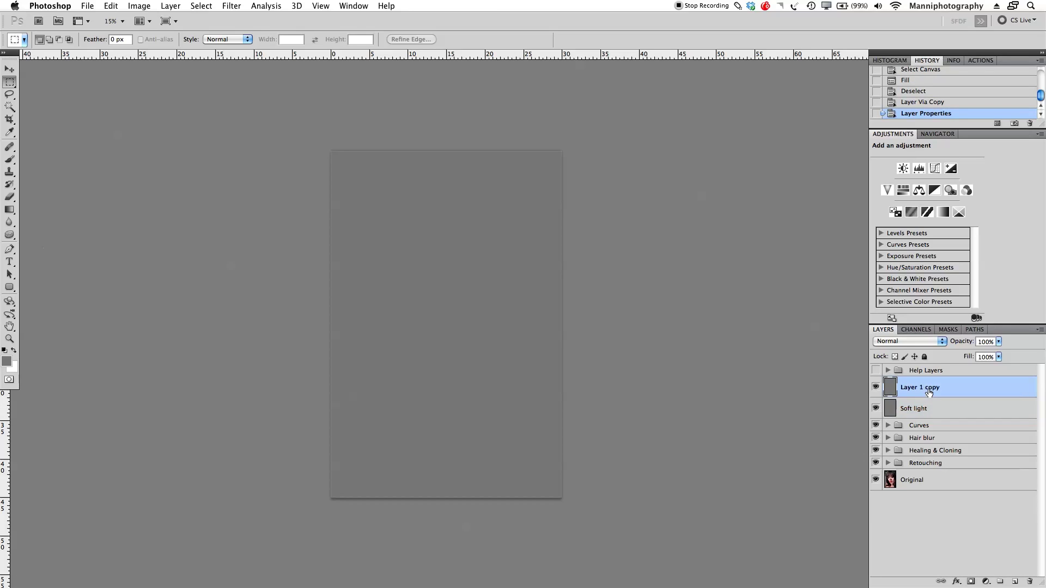
{"action": "key", "text": "Escape"}
{"action": "type", "text": "Hard light"}
{"action": "key", "text": "Return"}
Step: Group the Hard light and Soft light layers and name the group Dodge & Burn
{"action": "key", "text": "shift+alt+bracketleft"}
{"action": "key", "text": "super+g"}
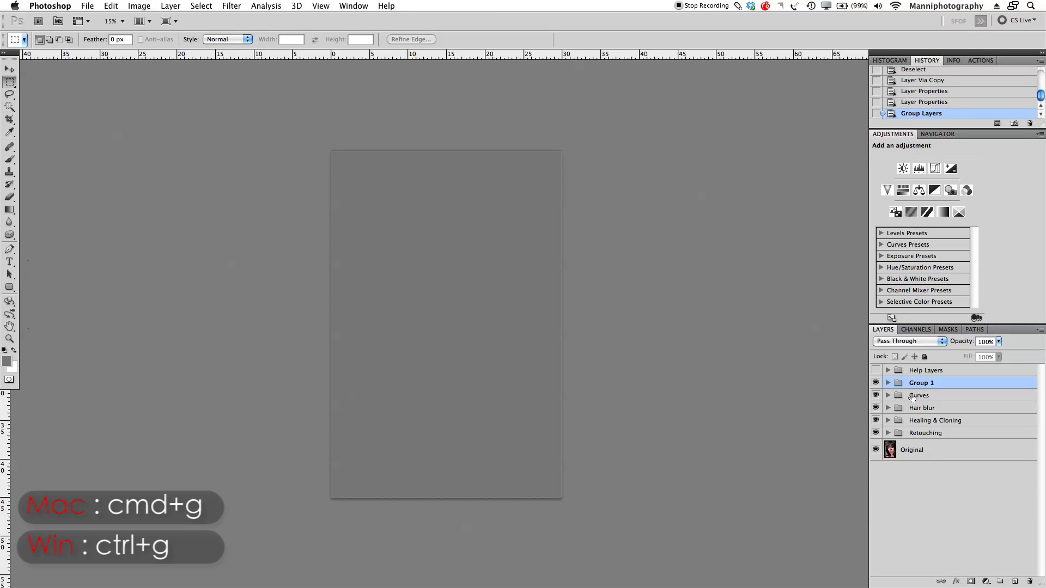
{"action": "type", "text": "&B"}
{"action": "type", "text": "o"}
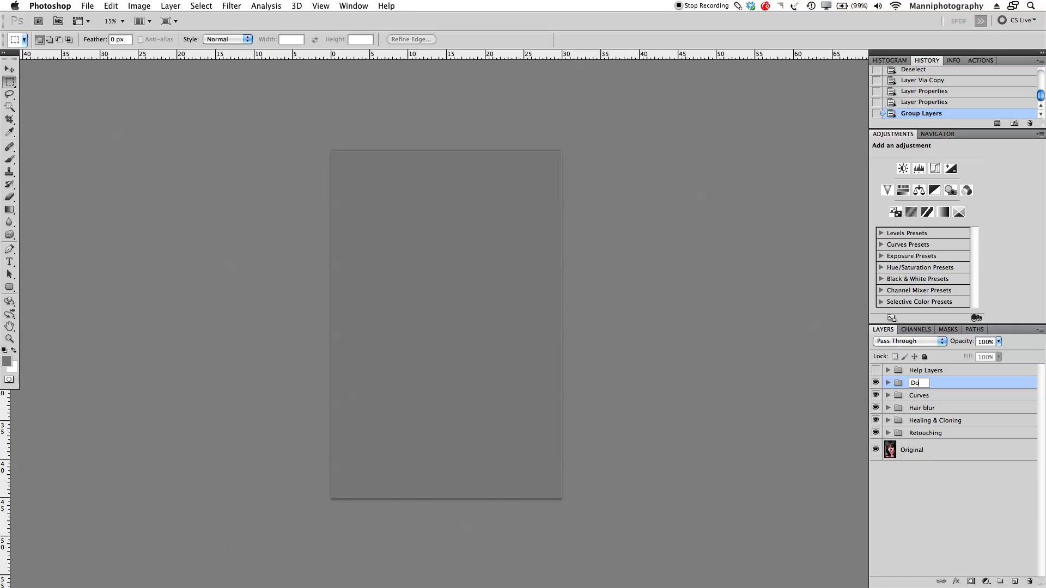
{"action": "type", "text": "dge & Burn"}
{"action": "left_click", "coordinate": [937, 396]}
Step: Inside the Dodge & Burn group, set the Hard light layer's blend mode to Overlay and the Soft light layer's to Soft Light
{"action": "left_click", "coordinate": [887, 383]}
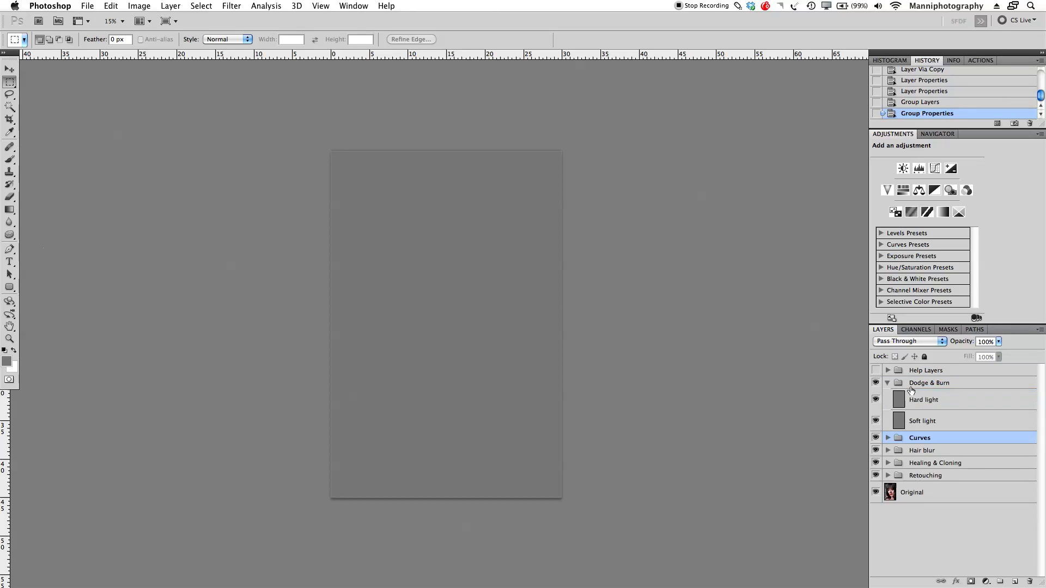
{"action": "left_click", "coordinate": [920, 403]}
{"action": "left_click", "coordinate": [907, 341]}
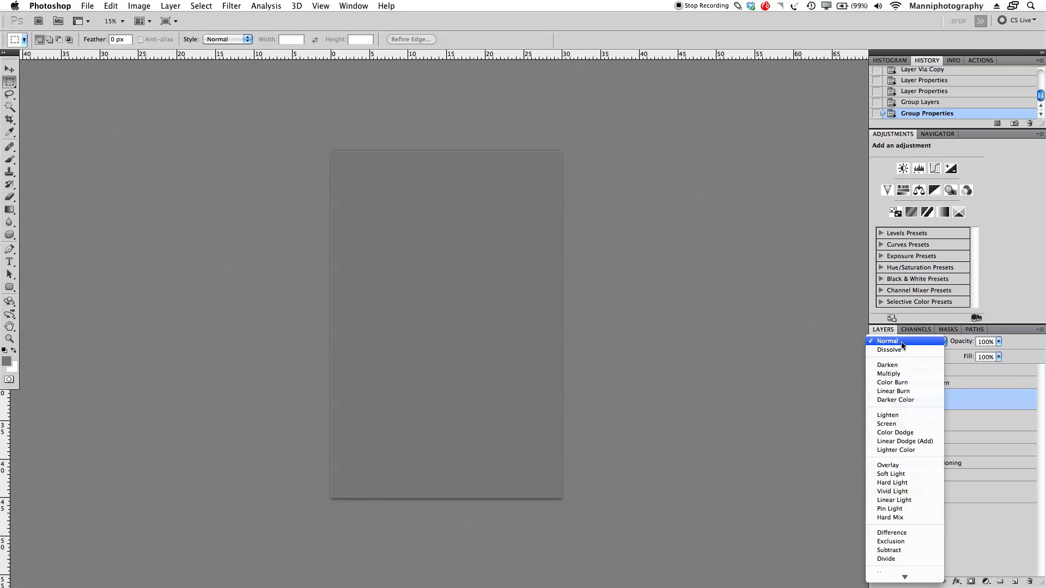
{"action": "left_click", "coordinate": [904, 467]}
{"action": "left_click", "coordinate": [924, 422]}
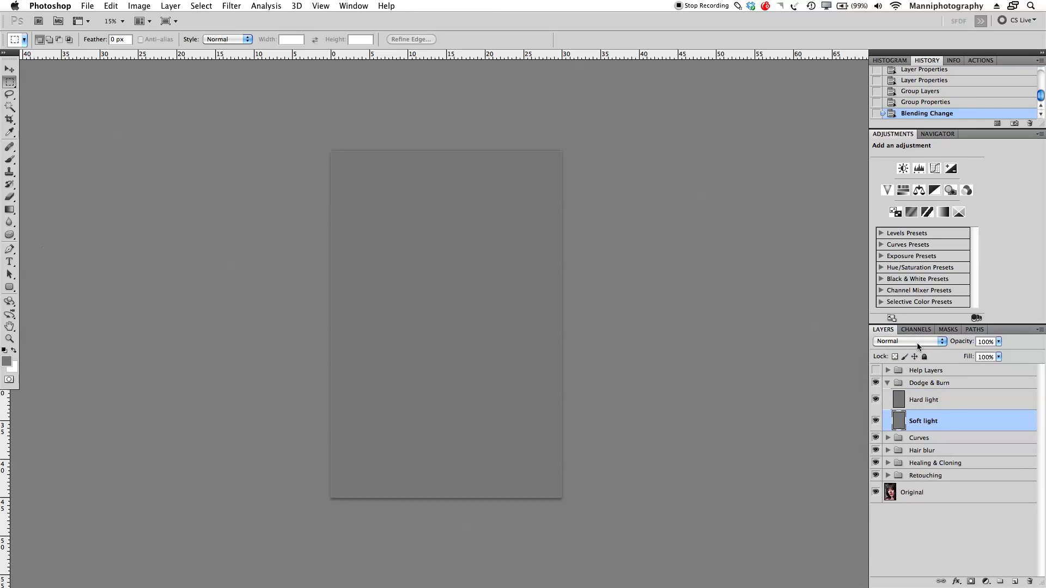
{"action": "left_click", "coordinate": [920, 341]}
{"action": "left_click", "coordinate": [885, 468]}
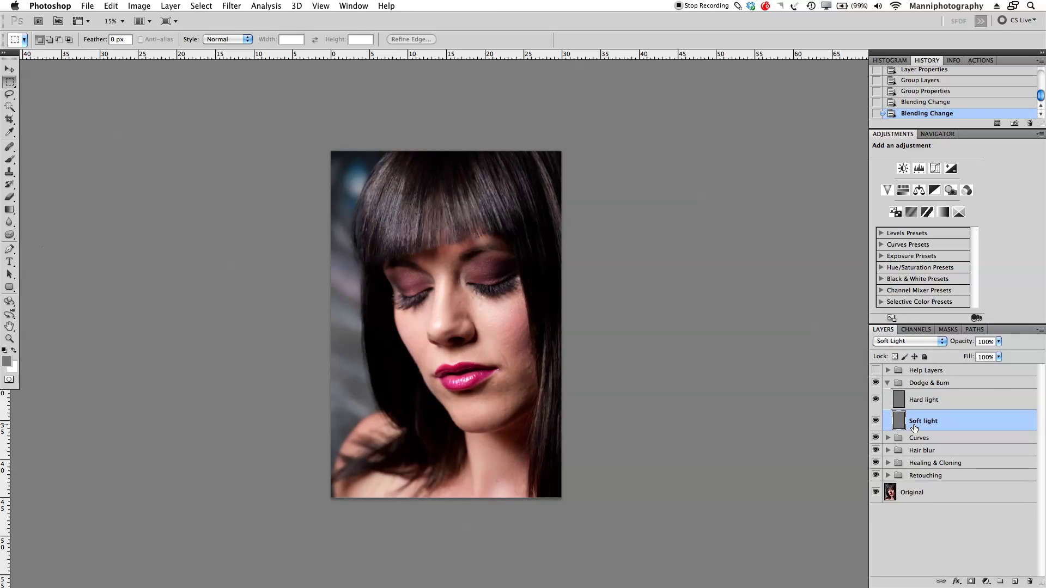
Step: Target the Hard light layer and set up the Brush tool with black, Normal mode and 7% opacity
{"action": "left_click", "coordinate": [948, 399]}
{"action": "key", "text": "b"}
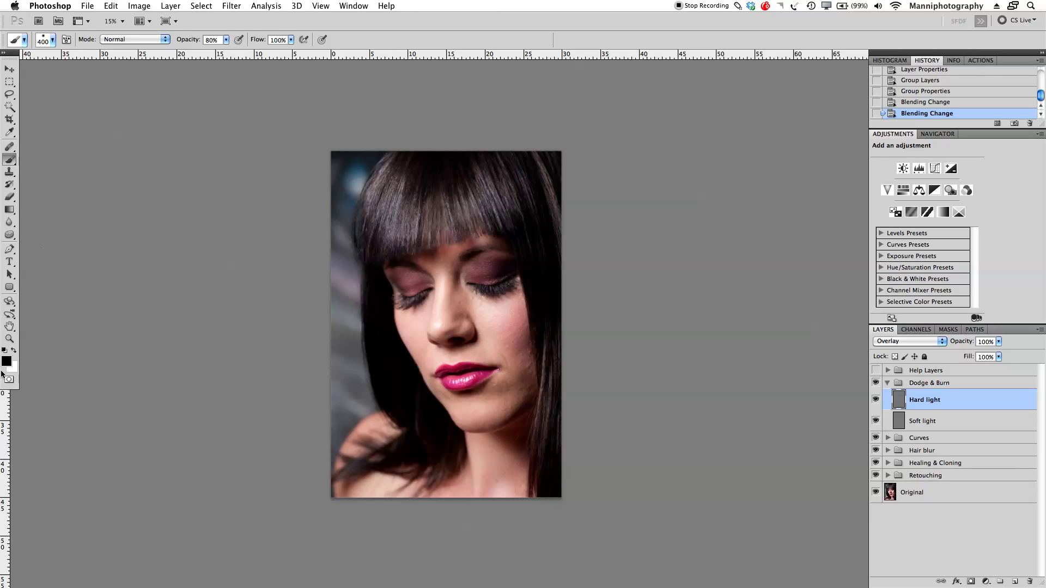
{"action": "left_click", "coordinate": [14, 352]}
{"action": "left_click", "coordinate": [15, 350]}
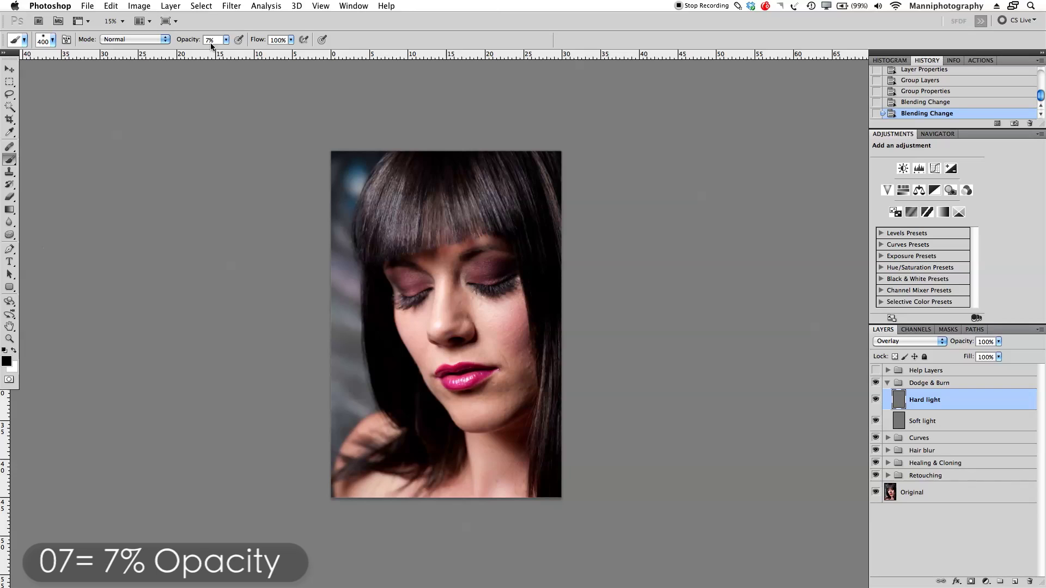
{"action": "left_click", "coordinate": [161, 39]}
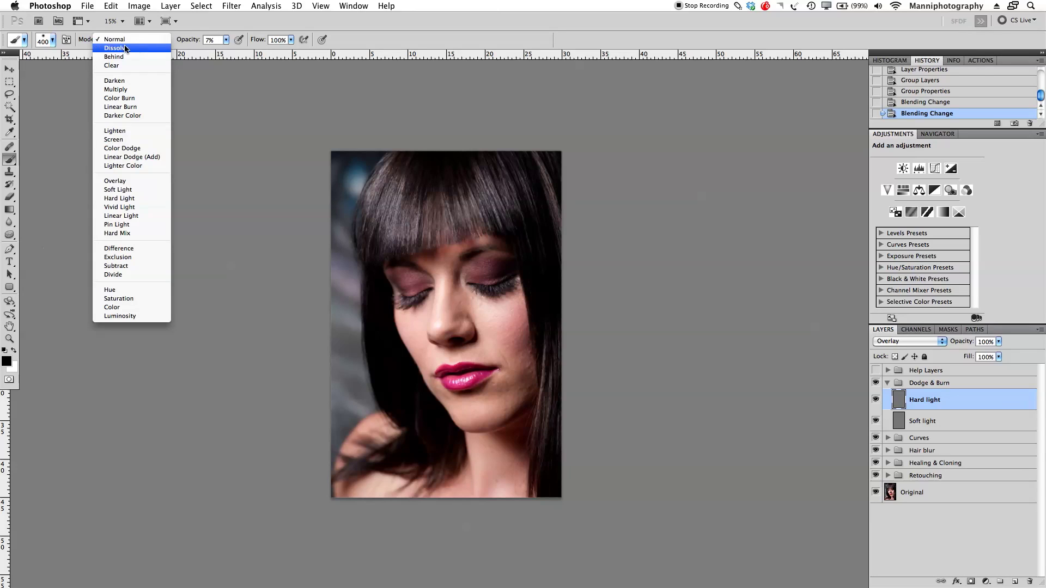
{"action": "left_click", "coordinate": [77, 40]}
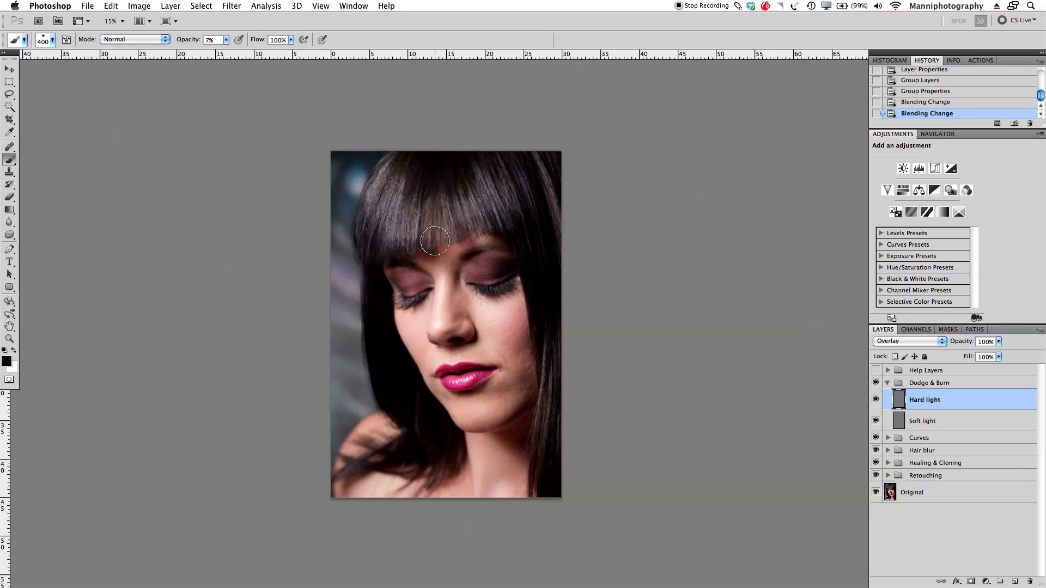
Step: Darken the shadow areas of the fringe on the Hard light layer with black brush strokes, using brush sizes from 150 to 400 px
{"action": "mouse_move", "coordinate": [444, 265]}
{"action": "left_mouse_down"}
{"action": "mouse_move", "coordinate": [506, 281]}
{"action": "mouse_move", "coordinate": [493, 240]}
{"action": "left_mouse_up"}
{"action": "key", "text": "bracketright"}
{"action": "key", "text": "bracketright"}
{"action": "key", "text": "bracketright"}
{"action": "key", "text": "bracketright"}
{"action": "key", "text": "bracketright"}
{"action": "left_click", "coordinate": [925, 133]}
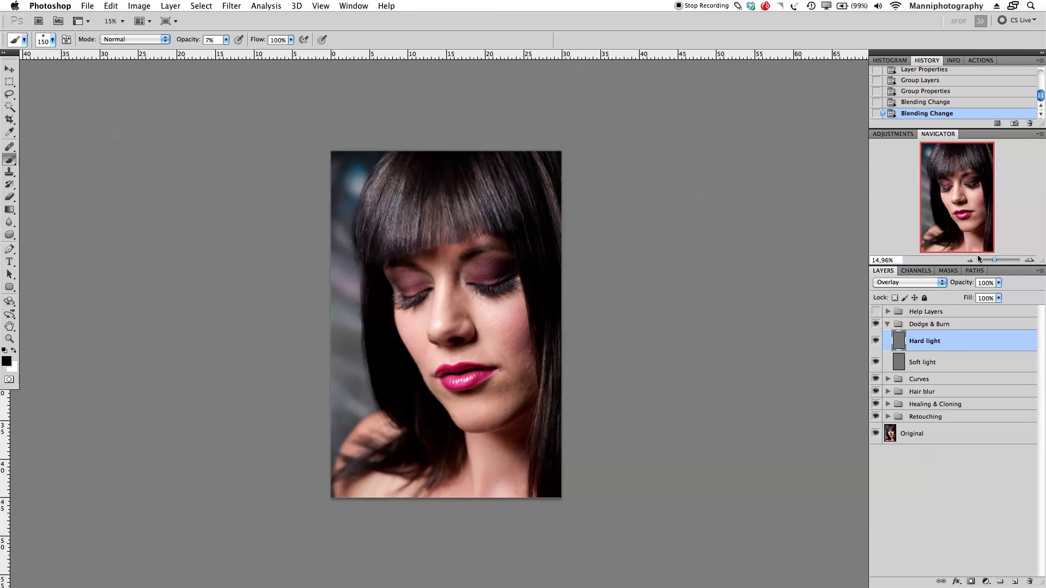
{"action": "left_click", "coordinate": [995, 261]}
{"action": "left_click_drag", "start_coordinate": [578, 216], "coordinate": [584, 367]}
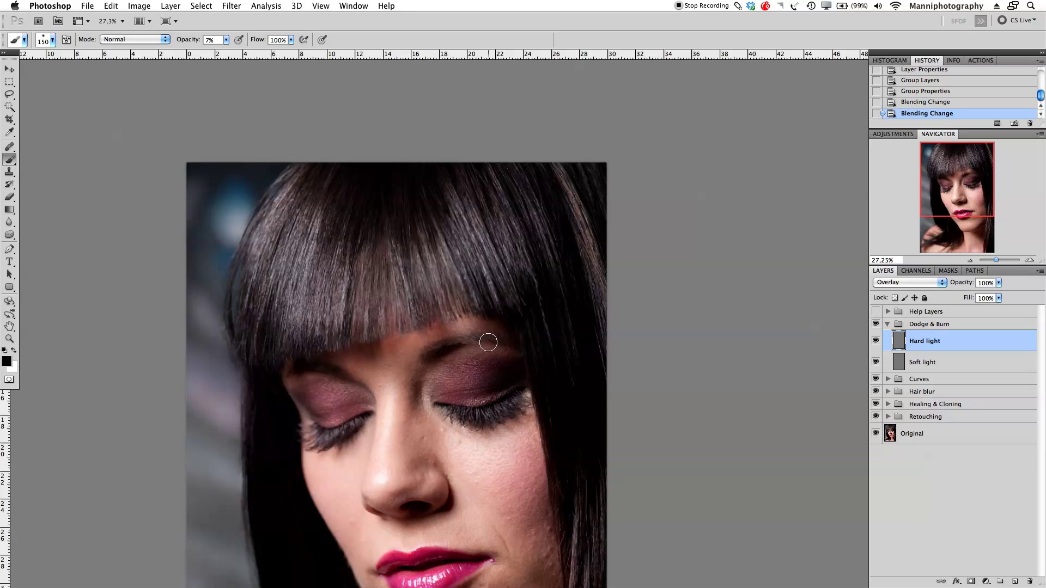
{"action": "key", "text": "bracketright"}
{"action": "key", "text": "bracketright"}
{"action": "left_click_drag", "start_coordinate": [246, 306], "coordinate": [277, 316]}
{"action": "mouse_move", "coordinate": [280, 319]}
{"action": "left_mouse_down"}
{"action": "mouse_move", "coordinate": [294, 344]}
{"action": "mouse_move", "coordinate": [371, 323]}
{"action": "mouse_move", "coordinate": [332, 333]}
{"action": "left_mouse_up"}
{"action": "key", "text": "bracketright"}
{"action": "key", "text": "bracketright"}
{"action": "key", "text": "bracketright"}
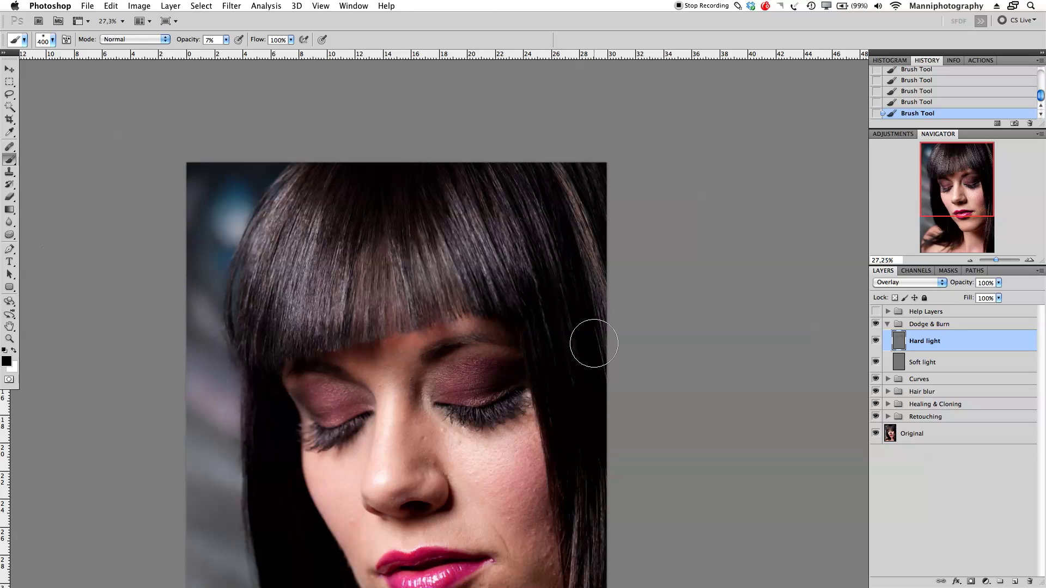
Step: Continue burning the dark strands around the top and side of the hair in black, reducing the brush from 300 to 100 px
{"action": "key", "text": "bracketleft"}
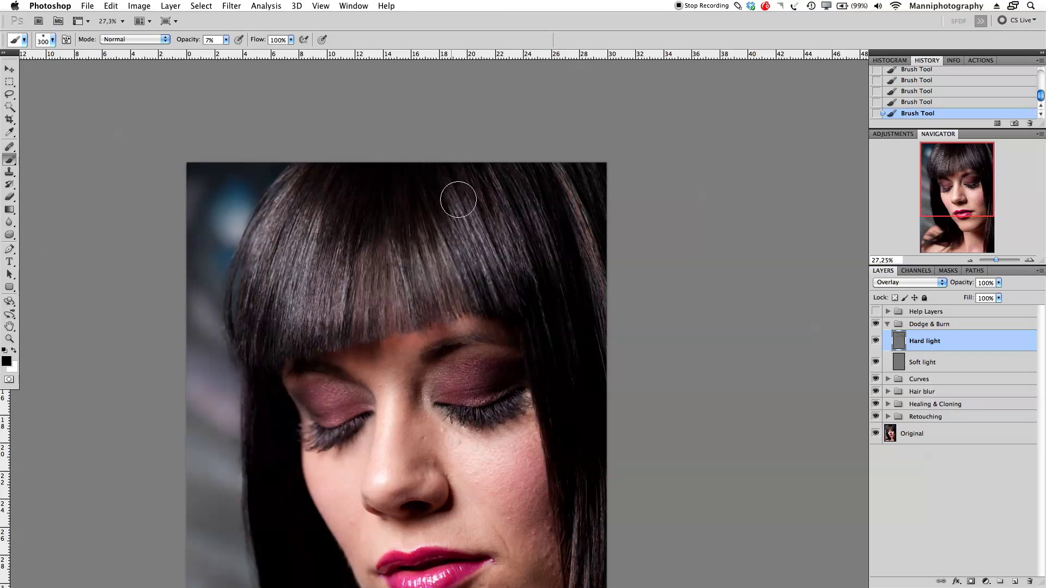
{"action": "key", "text": "bracketleft"}
{"action": "key", "text": "bracketleft"}
{"action": "key", "text": "bracketleft"}
{"action": "key", "text": "bracketleft"}
{"action": "key", "text": "bracketleft"}
{"action": "key", "text": "bracketright"}
{"action": "key", "text": "bracketleft"}
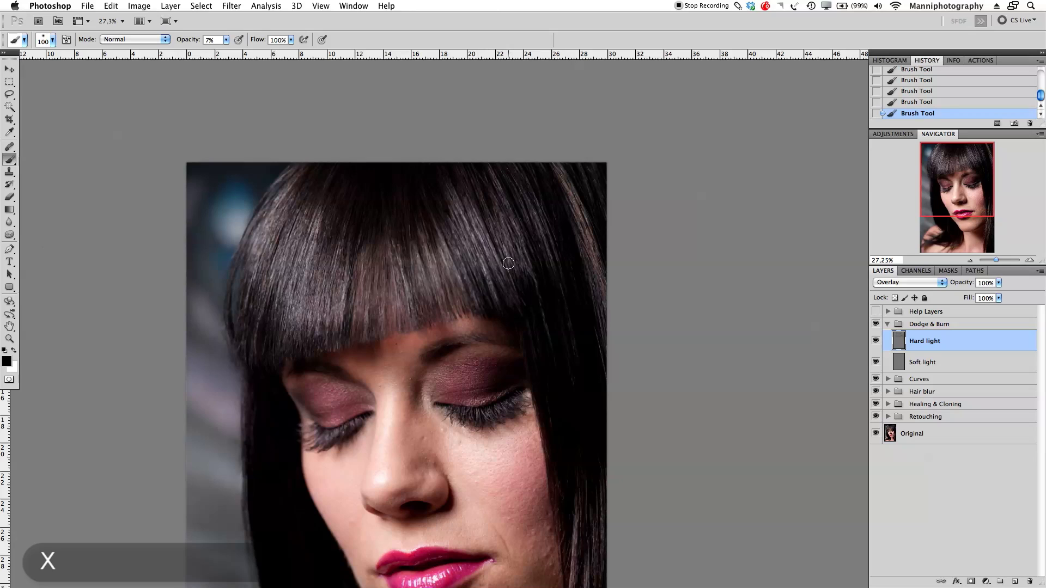
Step: Switch to white and brighten the hair's highlights on the Hard light layer, using brush sizes from 150 to 500 px
{"action": "key", "text": "x"}
{"action": "key", "text": "bracketright"}
{"action": "key", "text": "bracketright"}
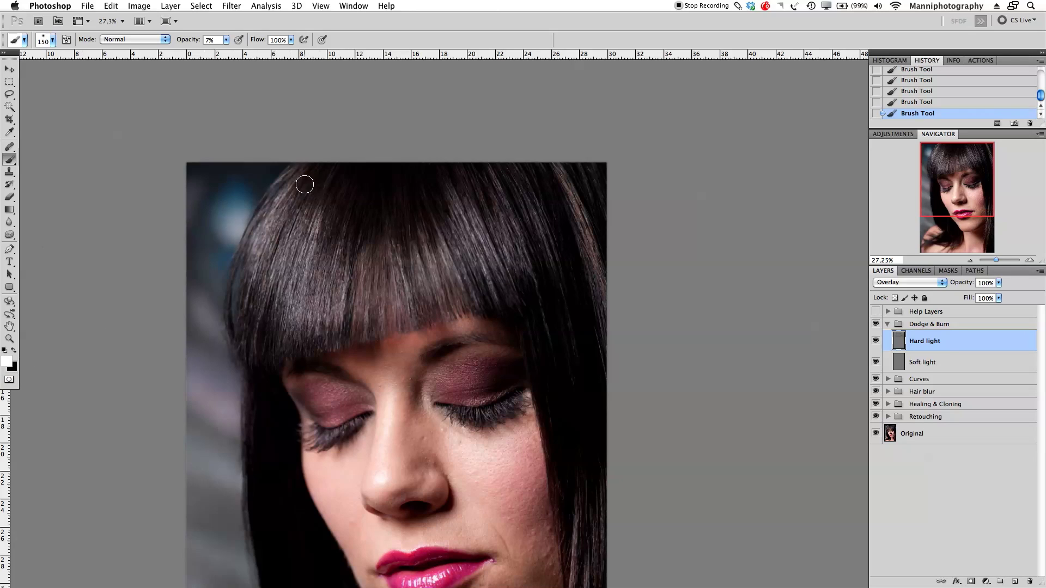
{"action": "key", "text": "bracketright"}
{"action": "key", "text": "bracketright"}
{"action": "key", "text": "bracketright"}
{"action": "key", "text": "bracketright"}
{"action": "key", "text": "bracketright"}
{"action": "key", "text": "bracketright"}
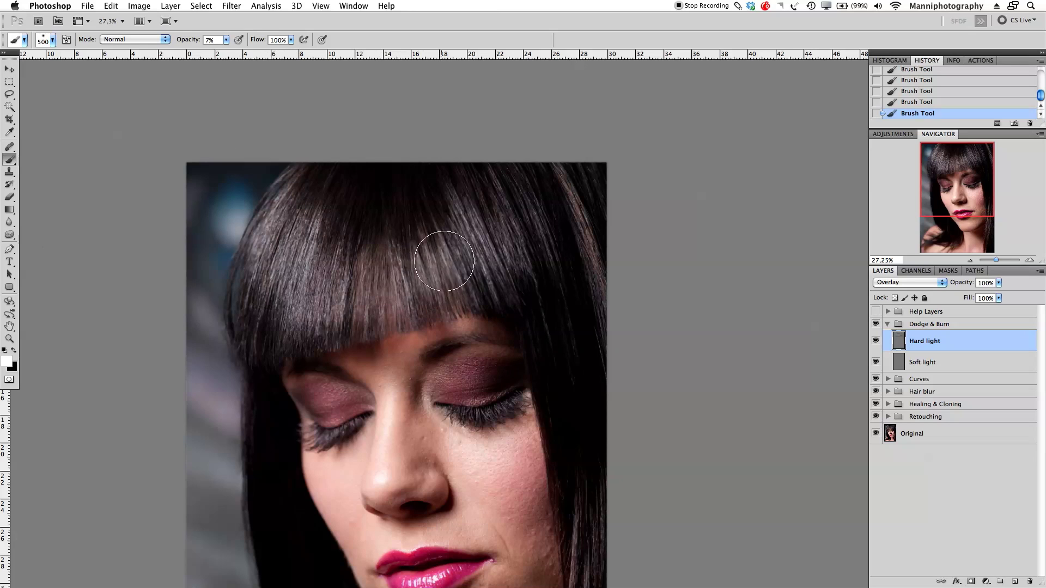
{"action": "key", "text": "bracketleft"}
{"action": "key", "text": "bracketleft"}
{"action": "key", "text": "bracketleft"}
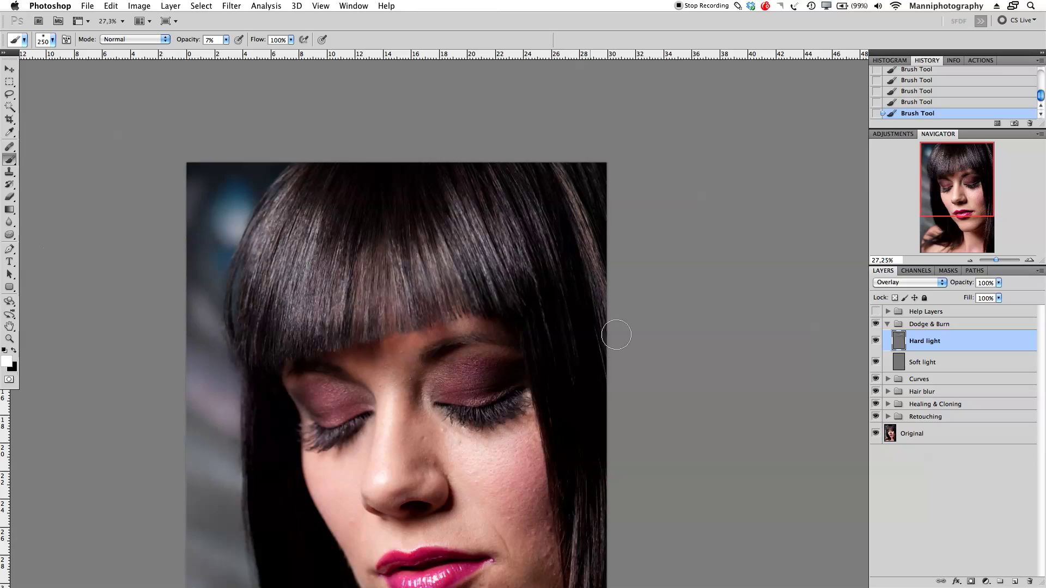
{"action": "key", "text": "bracketleft"}
Step: Target the Soft light layer, keeping it inside the Dodge & Burn group, and dodge with a white brush at 7% opacity, sized 150 to 400 px
{"action": "left_click_drag", "start_coordinate": [970, 368], "coordinate": [937, 369]}
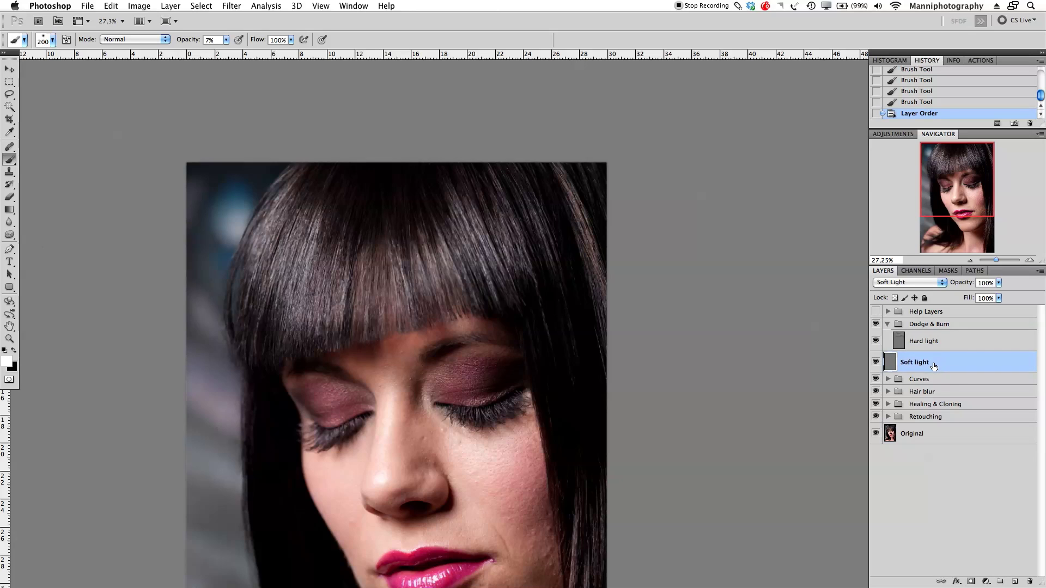
{"action": "key", "text": "ctrl+z"}
{"action": "key", "text": "bracketright"}
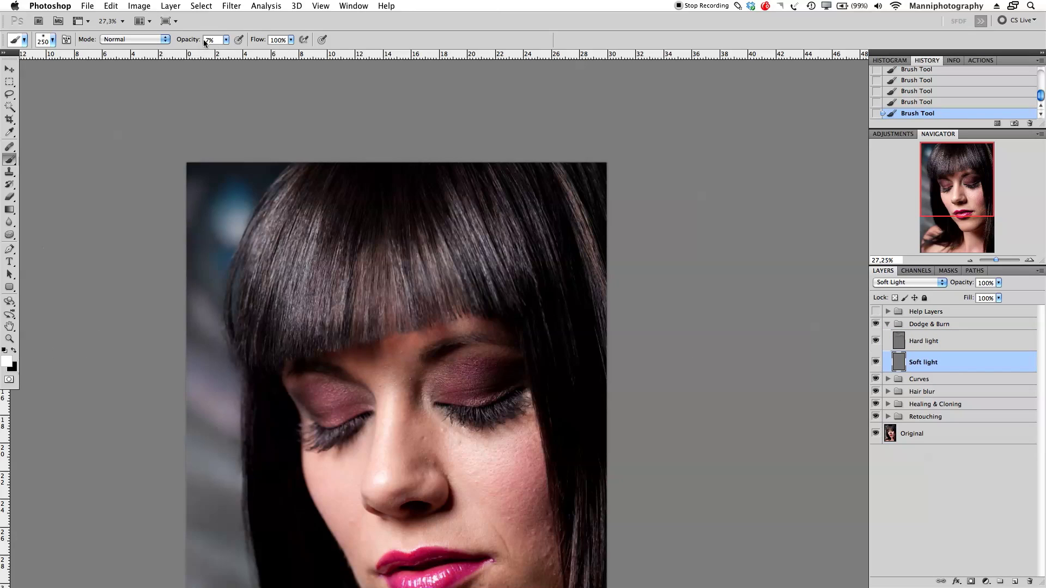
{"action": "key", "text": "bracketright"}
{"action": "key", "text": "bracketleft"}
{"action": "key", "text": "bracketleft"}
{"action": "key", "text": "bracketleft"}
{"action": "key", "text": "bracketleft"}
{"action": "key", "text": "bracketright"}
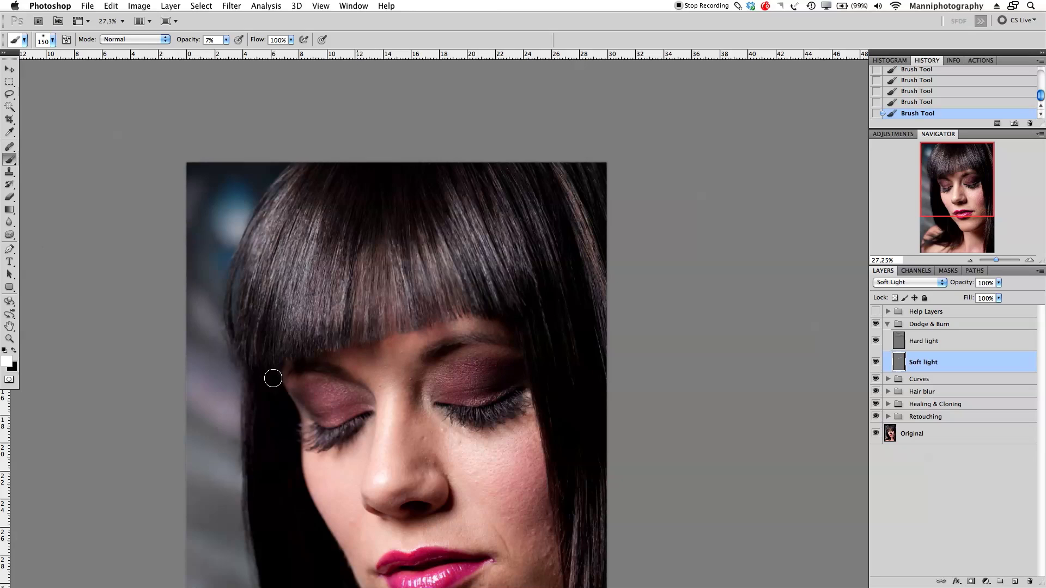
{"action": "key", "text": "bracketright"}
{"action": "key", "text": "bracketright"}
{"action": "key", "text": "bracketright"}
{"action": "key", "text": "bracketright"}
{"action": "left_click_drag", "start_coordinate": [995, 260], "coordinate": [991, 261]}
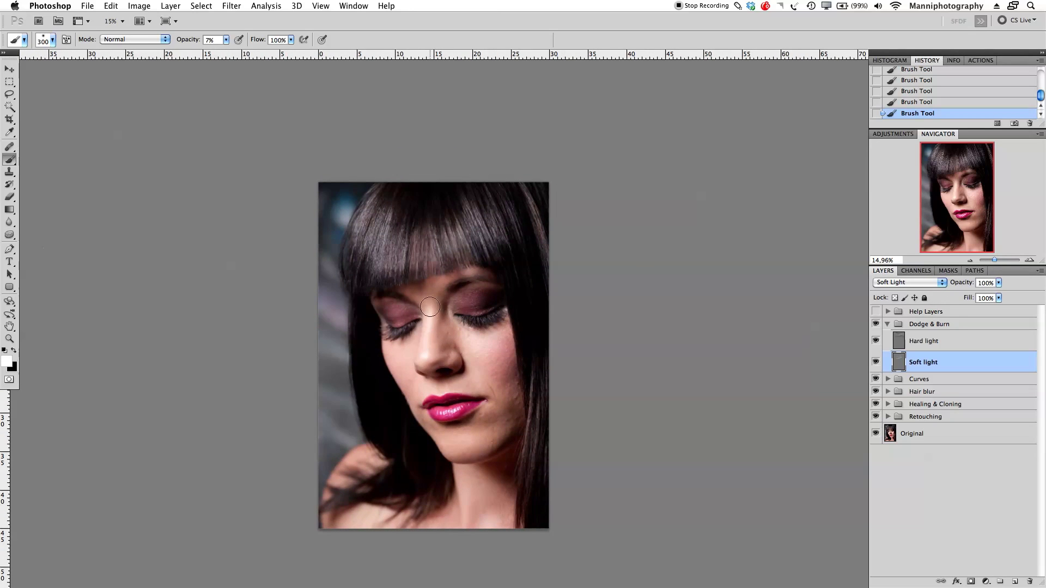
{"action": "key", "text": "bracketright"}
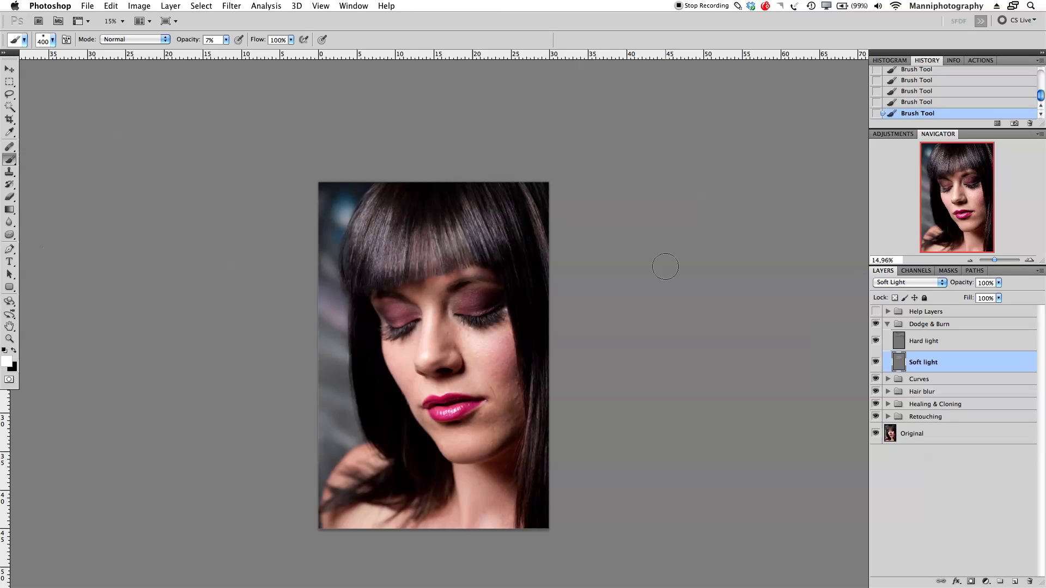
Step: Collapse the Dodge & Burn group and compare the whole portrait with and without it
{"action": "scroll", "coordinate": [546, 290], "scroll_direction": "right", "scroll_amount": 2}
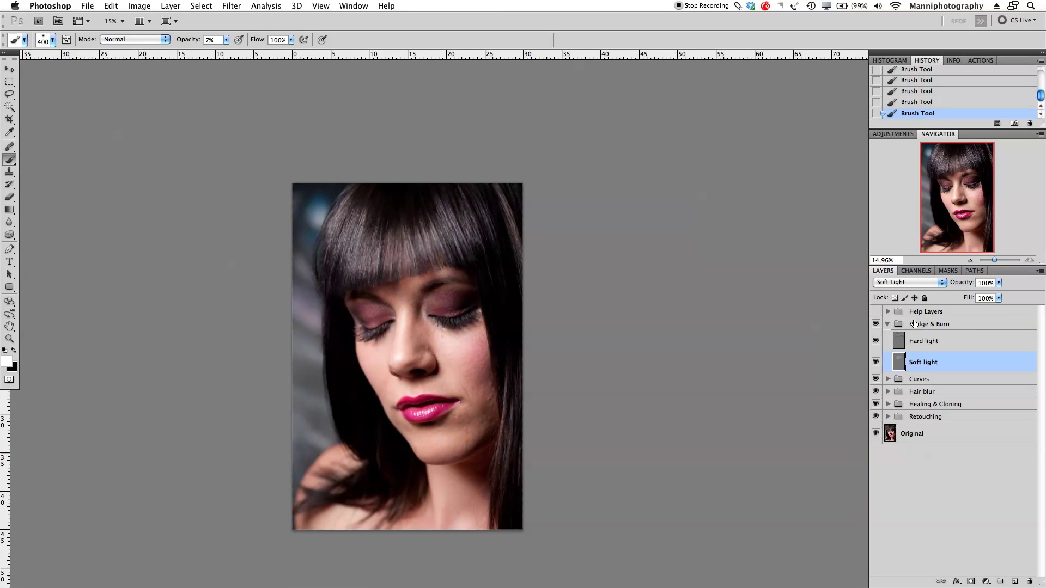
{"action": "left_click", "coordinate": [887, 325]}
{"action": "left_click", "coordinate": [875, 324]}
{"action": "left_click", "coordinate": [877, 325]}
{"action": "left_click", "coordinate": [876, 325]}
{"action": "left_click", "coordinate": [875, 325]}
{"action": "left_click", "coordinate": [876, 326]}
{"action": "left_click", "coordinate": [875, 326]}
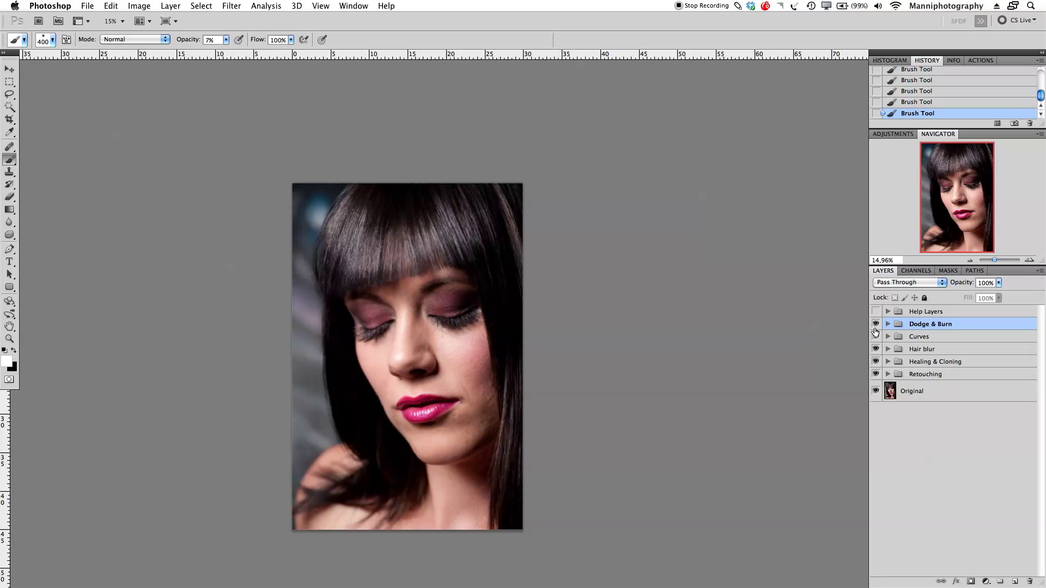
{"action": "left_click", "coordinate": [875, 325]}
{"action": "left_click", "coordinate": [875, 325]}
{"action": "left_click", "coordinate": [875, 325]}
{"action": "left_click", "coordinate": [875, 325]}
Step: Group the Dodge & Burn and Curves groups together and name the new group Hair Color
{"action": "left_click", "coordinate": [944, 341], "text": "shift"}
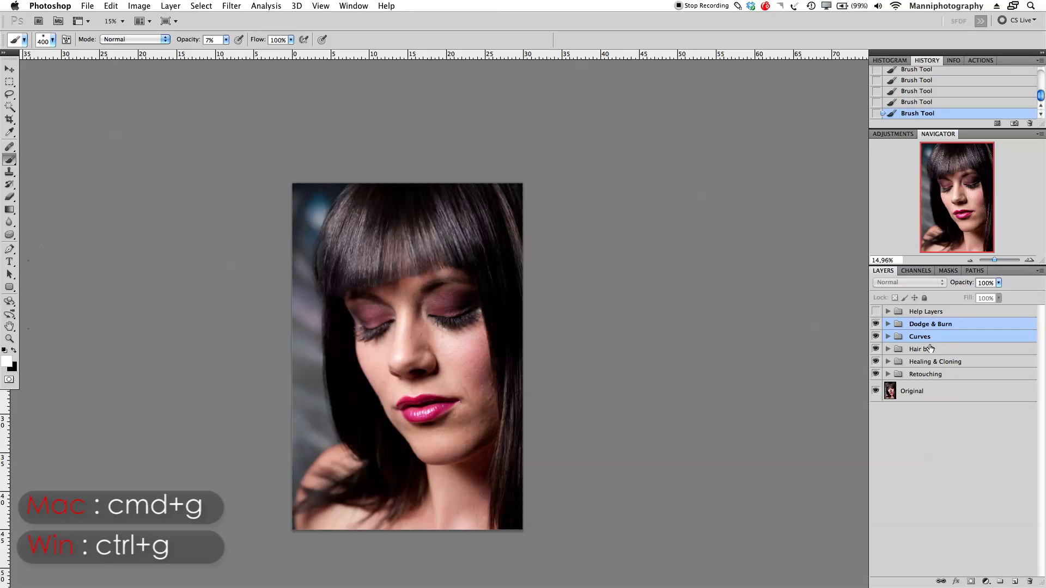
{"action": "key", "text": "super+g"}
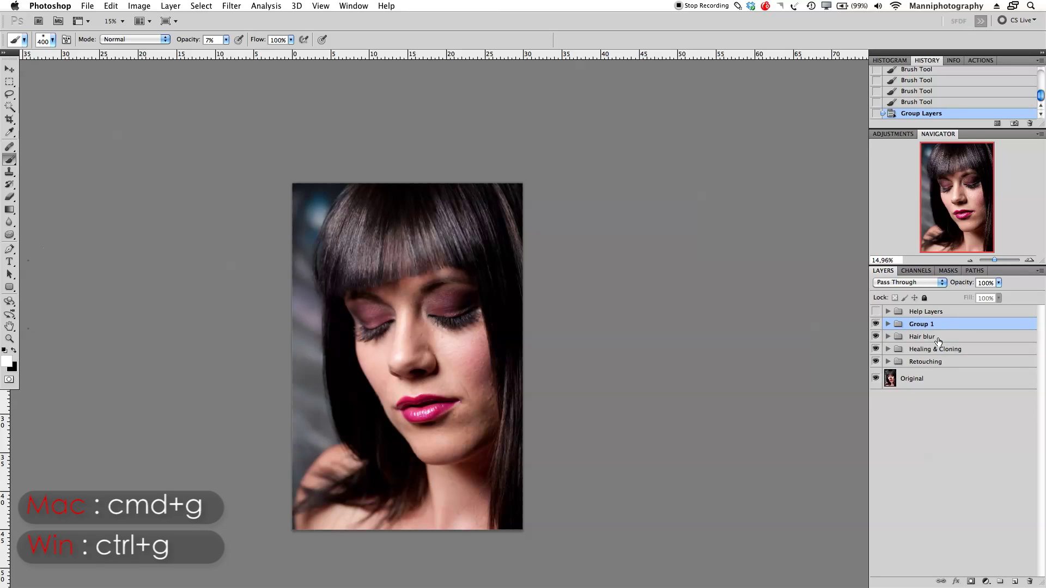
{"action": "double_click", "coordinate": [926, 324]}
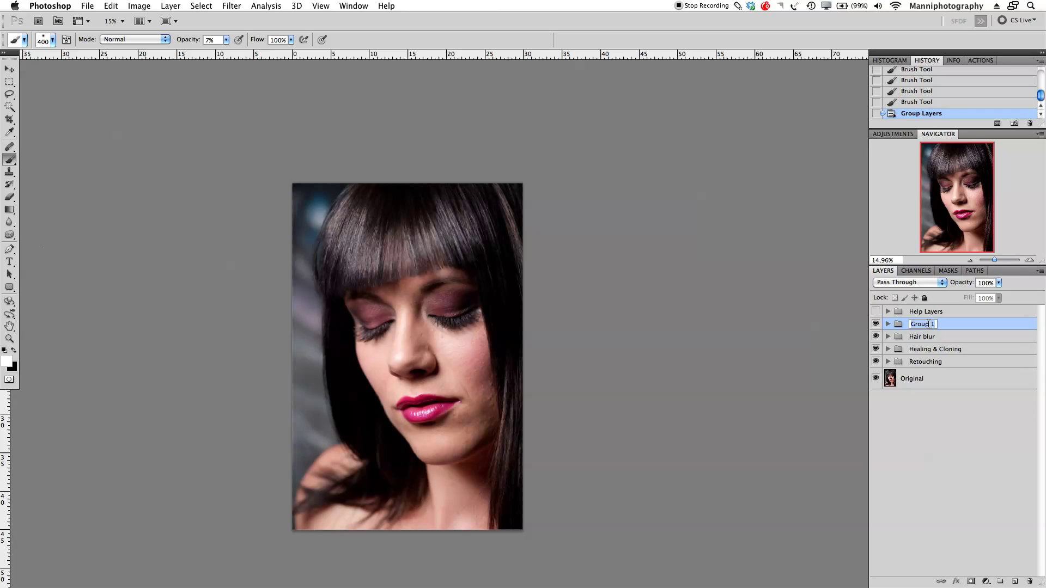
{"action": "type", "text": "Hair Color"}
{"action": "key", "text": "Return"}
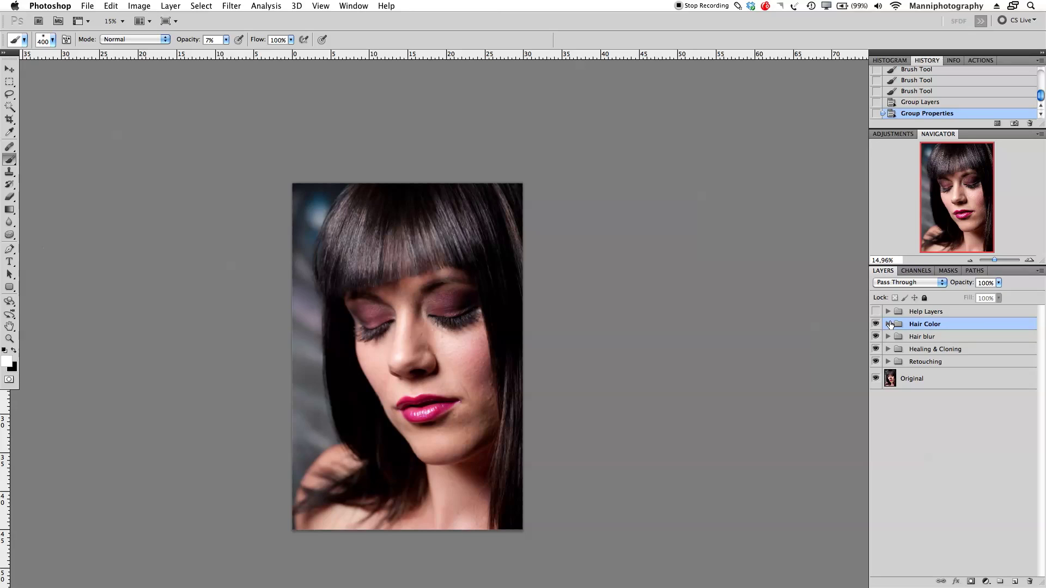
Step: Stamp all visible layers into a new layer above Dodge & Burn inside the Hair Color group and name it Color
{"action": "left_click", "coordinate": [889, 325]}
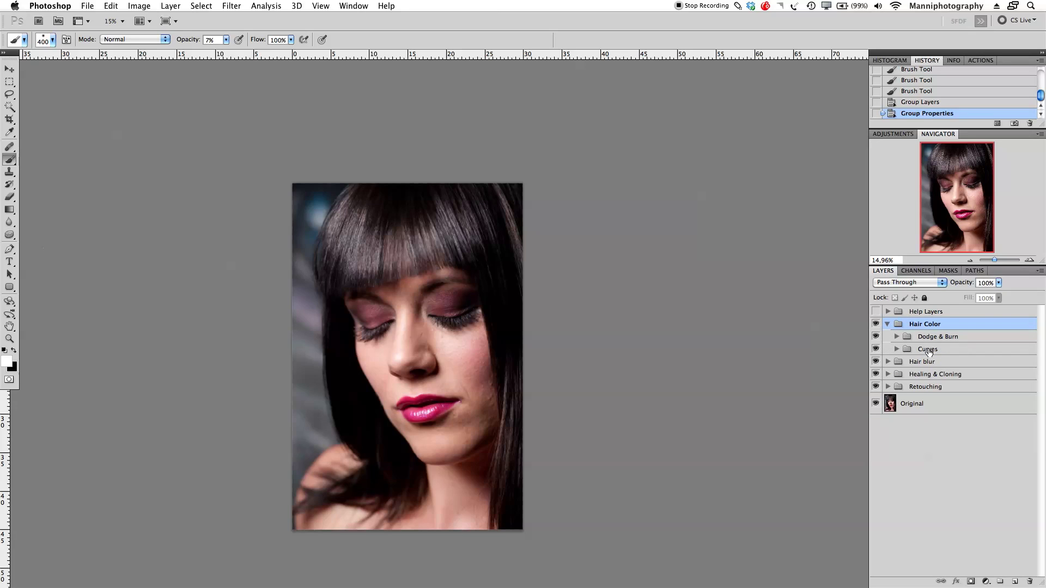
{"action": "left_click", "coordinate": [958, 340]}
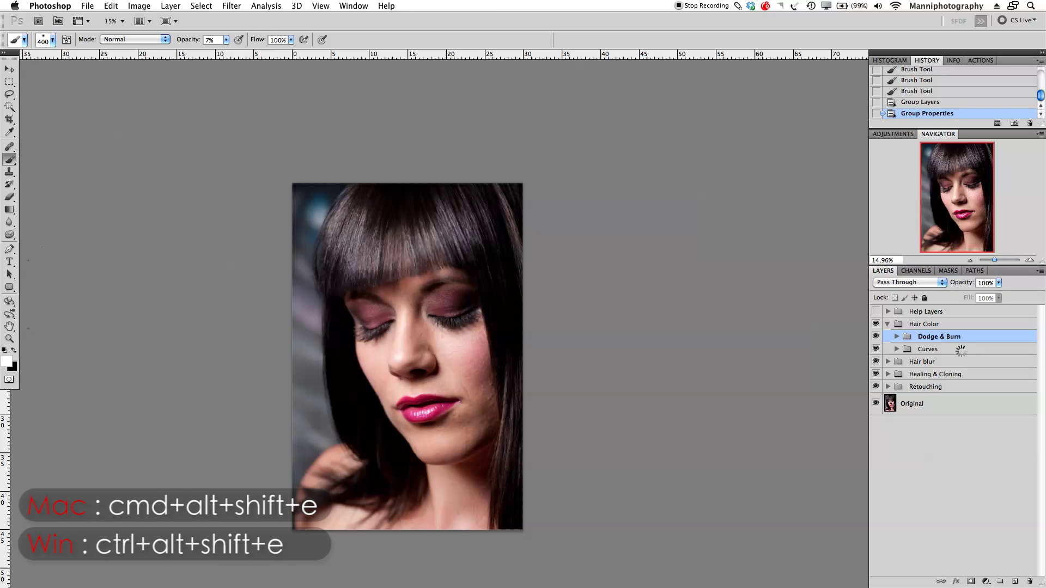
{"action": "key", "text": "super+alt+shift+e"}
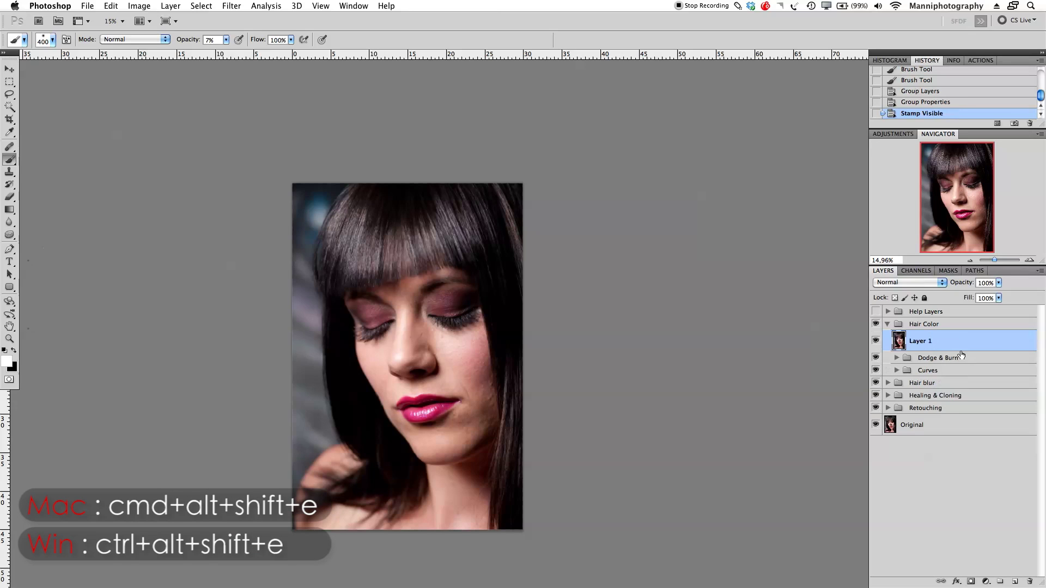
{"action": "double_click", "coordinate": [919, 343]}
{"action": "key", "text": "BackSpace"}
{"action": "type", "text": "Color"}
{"action": "key", "text": "Return"}
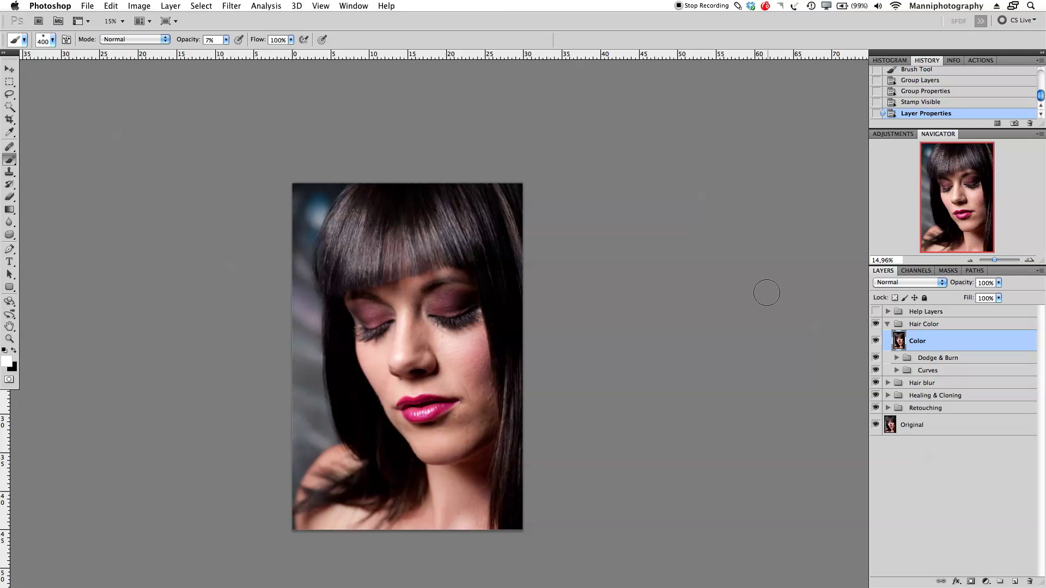
Step: Add a Hue/Saturation adjustment layer above the Color layer and set the Reds saturation to -15
{"action": "key", "text": "z"}
{"action": "mouse_move", "coordinate": [489, 286]}
{"action": "left_mouse_down"}
{"action": "mouse_move", "coordinate": [481, 280]}
{"action": "mouse_move", "coordinate": [478, 305]}
{"action": "mouse_move", "coordinate": [485, 298]}
{"action": "left_mouse_up"}
{"action": "key", "text": "b"}
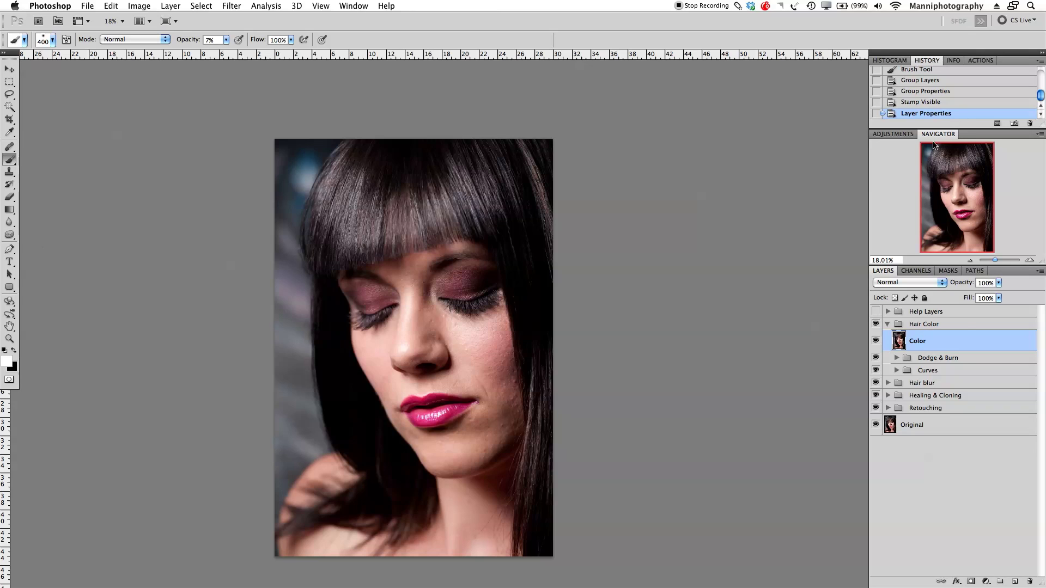
{"action": "left_click", "coordinate": [904, 133]}
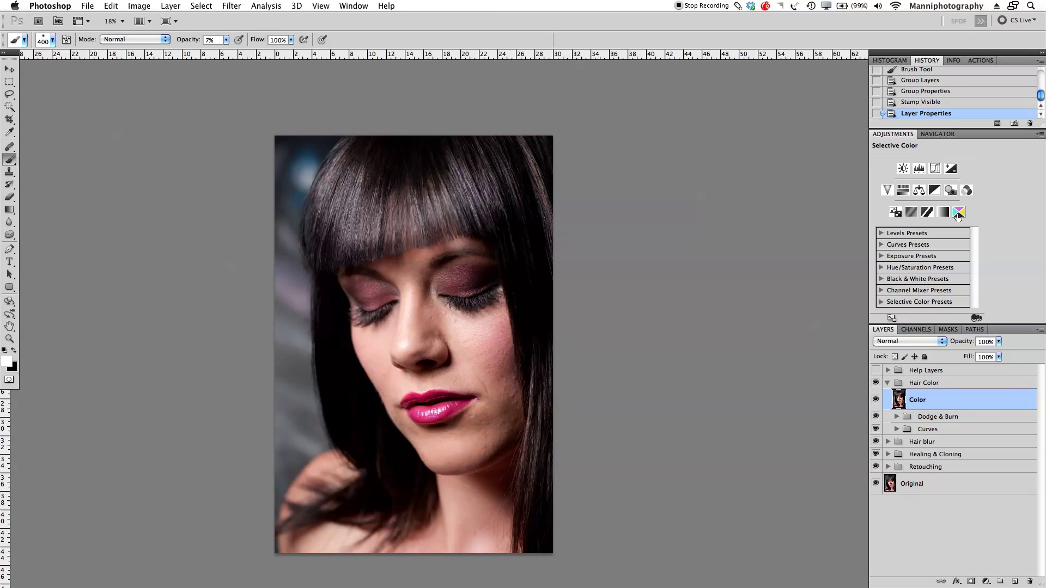
{"action": "left_click", "coordinate": [904, 191]}
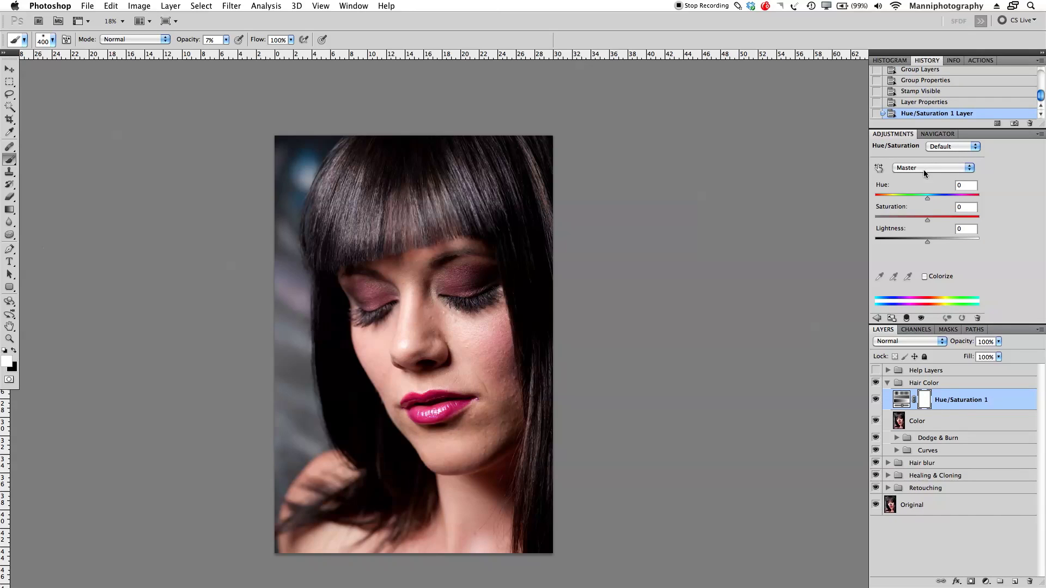
{"action": "left_click", "coordinate": [924, 170]}
{"action": "left_click", "coordinate": [905, 177]}
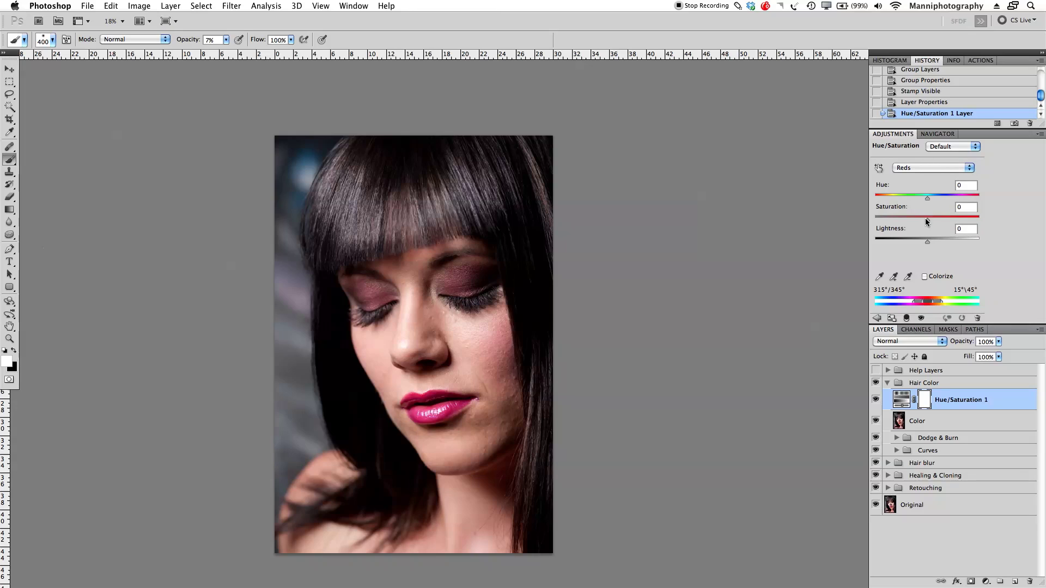
{"action": "left_click_drag", "start_coordinate": [889, 216], "coordinate": [889, 216]}
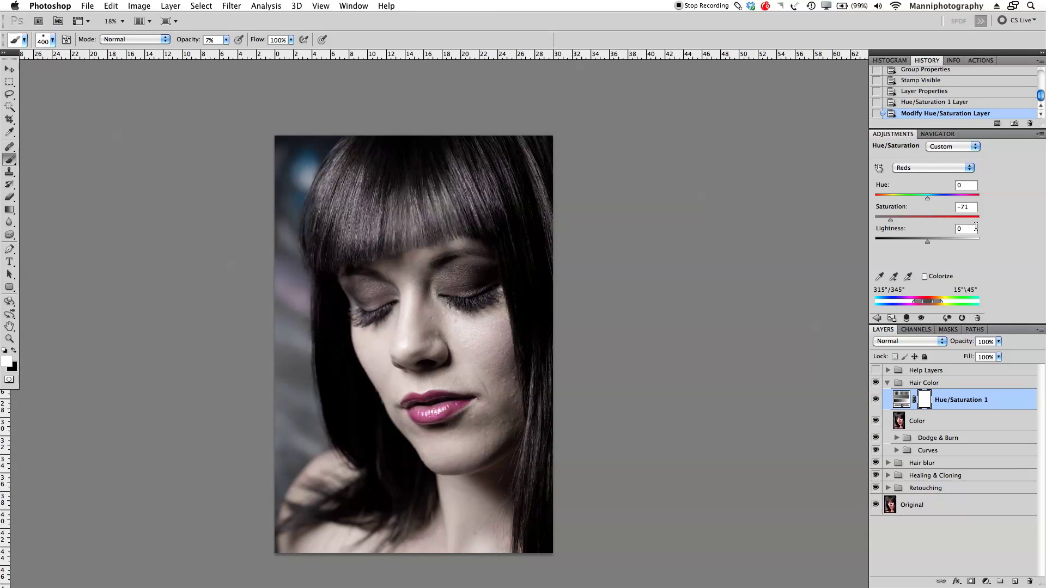
{"action": "left_click_drag", "start_coordinate": [906, 221], "coordinate": [916, 218]}
{"action": "left_click", "coordinate": [874, 398]}
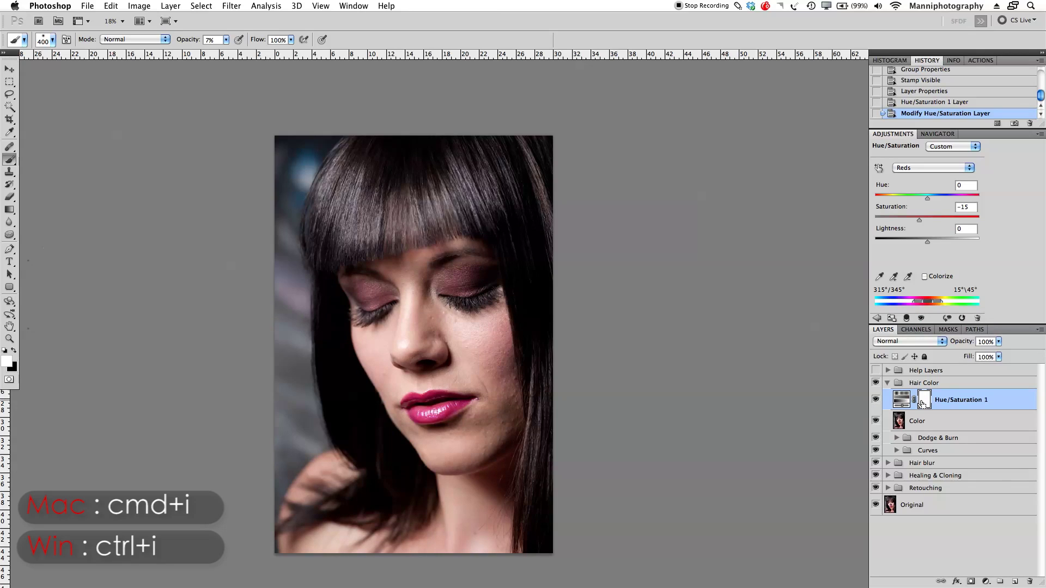
Step: Invert the Hue/Saturation layer's mask and paint the hair back in with a white brush at 100% opacity, reducing the size from 500 px
{"action": "key", "text": "super+i"}
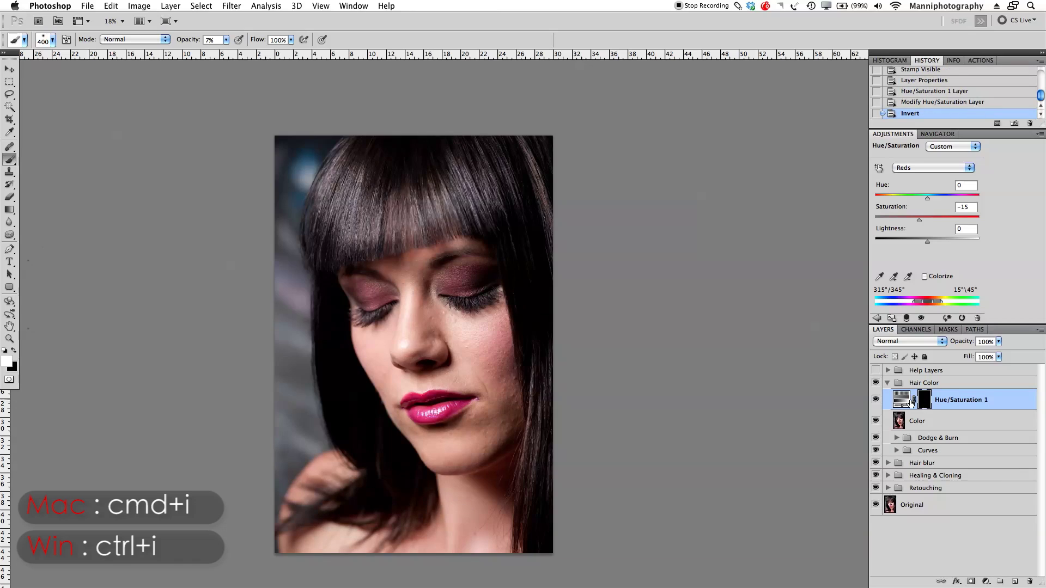
{"action": "key", "text": "b"}
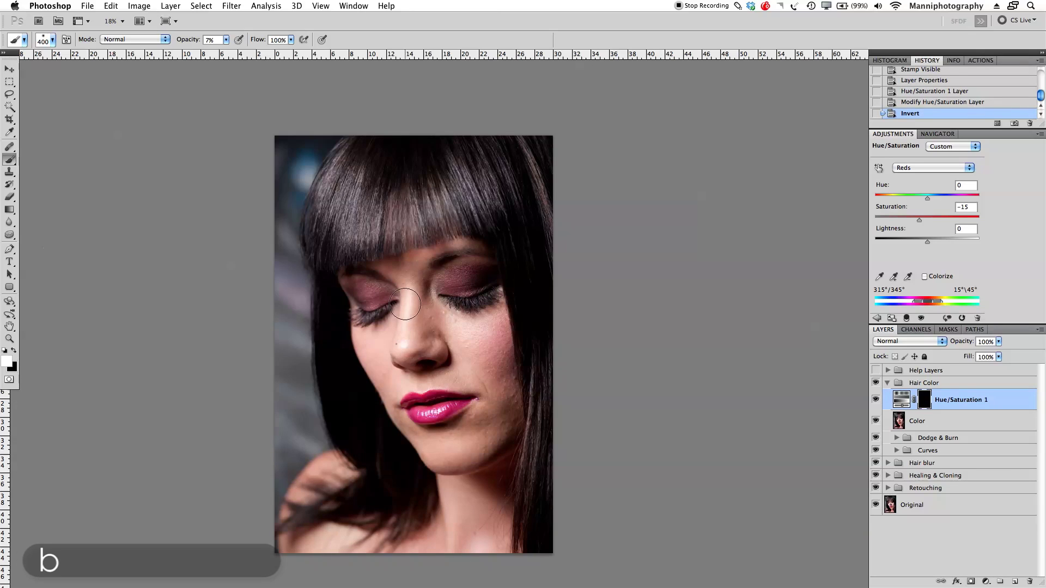
{"action": "left_click_drag", "start_coordinate": [185, 40], "coordinate": [204, 39]}
{"action": "key", "text": "bracketright"}
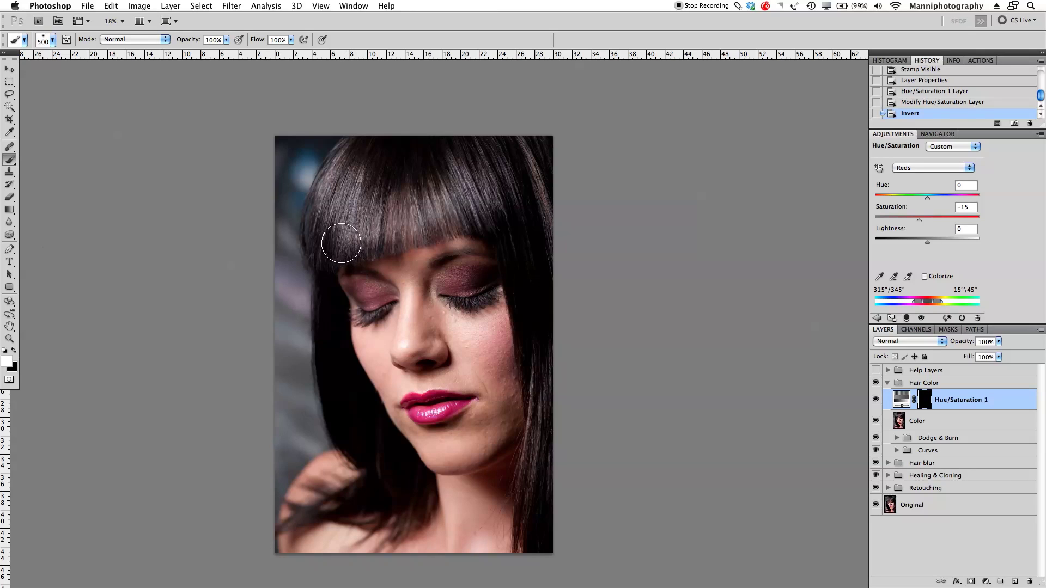
{"action": "left_click", "coordinate": [364, 171]}
{"action": "key", "text": "ctrl+alt"}
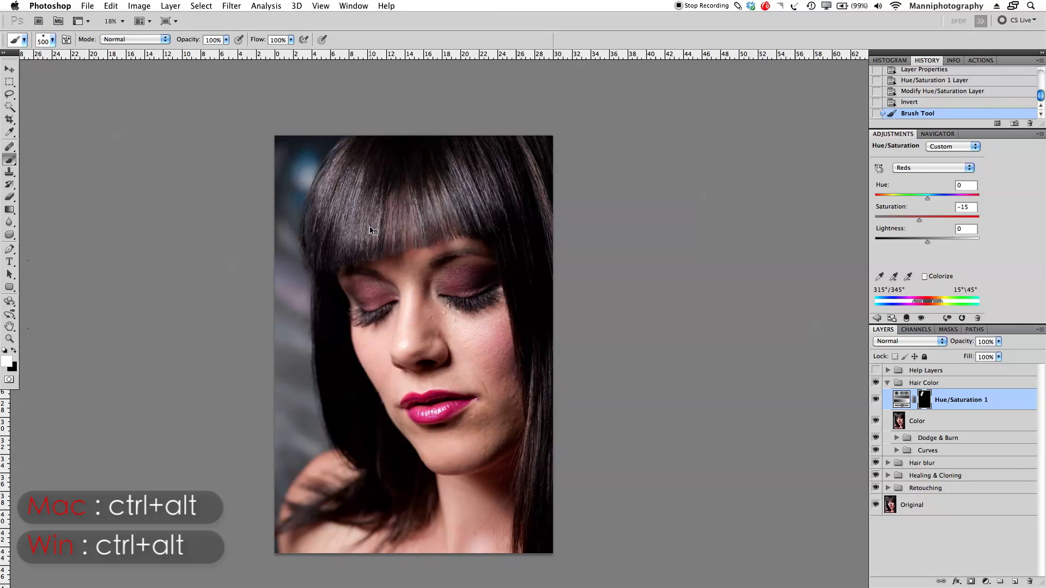
{"action": "mouse_move", "coordinate": [371, 229]}
{"action": "left_mouse_down"}
{"action": "mouse_move", "coordinate": [389, 203]}
{"action": "mouse_move", "coordinate": [379, 299]}
{"action": "left_mouse_up"}
{"action": "key", "text": "bracketleft"}
{"action": "key", "text": "bracketleft"}
{"action": "mouse_move", "coordinate": [360, 180]}
{"action": "left_mouse_down"}
{"action": "mouse_move", "coordinate": [457, 185]}
{"action": "mouse_move", "coordinate": [391, 213]}
{"action": "mouse_move", "coordinate": [437, 203]}
{"action": "mouse_move", "coordinate": [351, 230]}
{"action": "mouse_move", "coordinate": [424, 215]}
{"action": "mouse_move", "coordinate": [491, 160]}
{"action": "mouse_move", "coordinate": [526, 213]}
{"action": "mouse_move", "coordinate": [510, 239]}
{"action": "mouse_move", "coordinate": [519, 147]}
{"action": "mouse_move", "coordinate": [548, 119]}
{"action": "mouse_move", "coordinate": [557, 276]}
{"action": "mouse_move", "coordinate": [542, 283]}
{"action": "mouse_move", "coordinate": [546, 272]}
{"action": "mouse_move", "coordinate": [546, 285]}
{"action": "mouse_move", "coordinate": [539, 262]}
{"action": "mouse_move", "coordinate": [555, 351]}
{"action": "mouse_move", "coordinate": [552, 422]}
{"action": "mouse_move", "coordinate": [558, 388]}
{"action": "mouse_move", "coordinate": [550, 511]}
{"action": "left_mouse_up"}
{"action": "key", "text": "bracketleft"}
{"action": "mouse_move", "coordinate": [321, 232]}
{"action": "left_mouse_down"}
{"action": "mouse_move", "coordinate": [359, 196]}
{"action": "mouse_move", "coordinate": [352, 224]}
{"action": "mouse_move", "coordinate": [375, 237]}
{"action": "mouse_move", "coordinate": [524, 167]}
{"action": "mouse_move", "coordinate": [416, 146]}
{"action": "mouse_move", "coordinate": [376, 212]}
{"action": "left_mouse_up"}
{"action": "key", "text": "bracketleft"}
{"action": "key", "text": "bracketleft"}
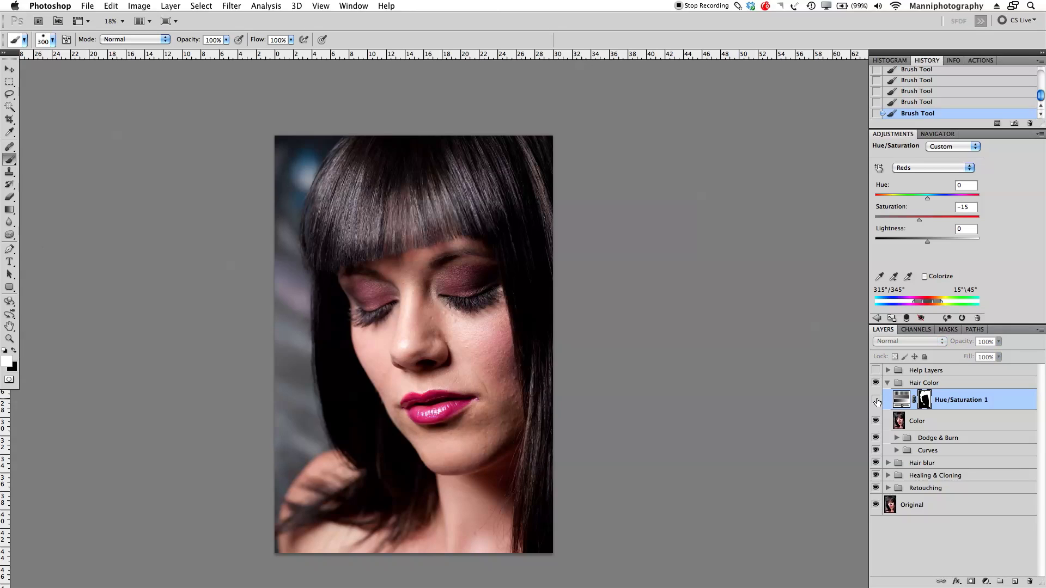
Step: Lower the Hue/Saturation layer's opacity to 70% and check its effect on the hair
{"action": "left_click_drag", "start_coordinate": [966, 343], "coordinate": [948, 343]}
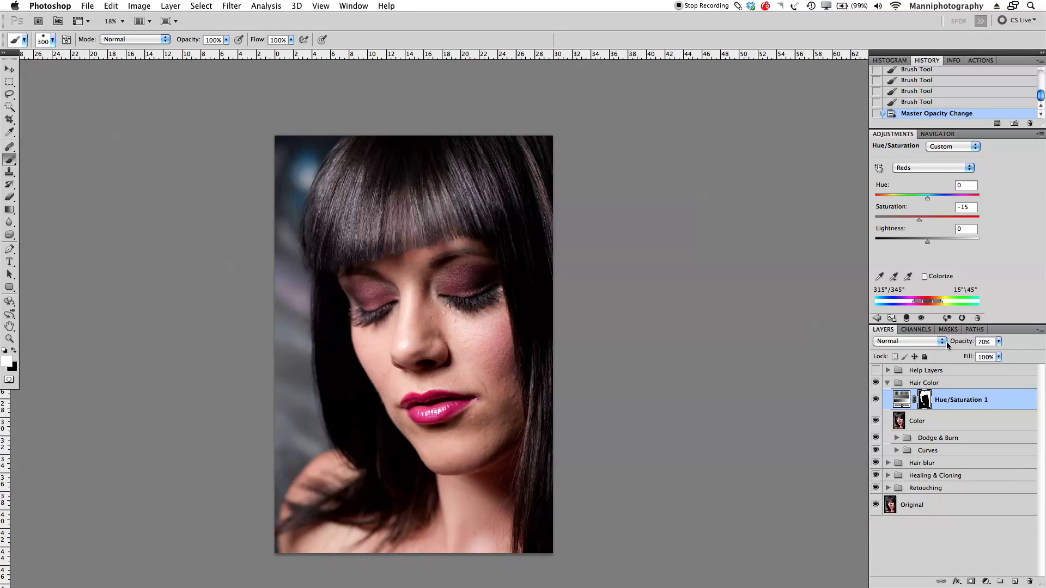
{"action": "left_click", "coordinate": [876, 400]}
Step: Group the Hue/Saturation 1 and Color layers inside Hair Color and name the new group color
{"action": "left_click", "coordinate": [958, 422]}
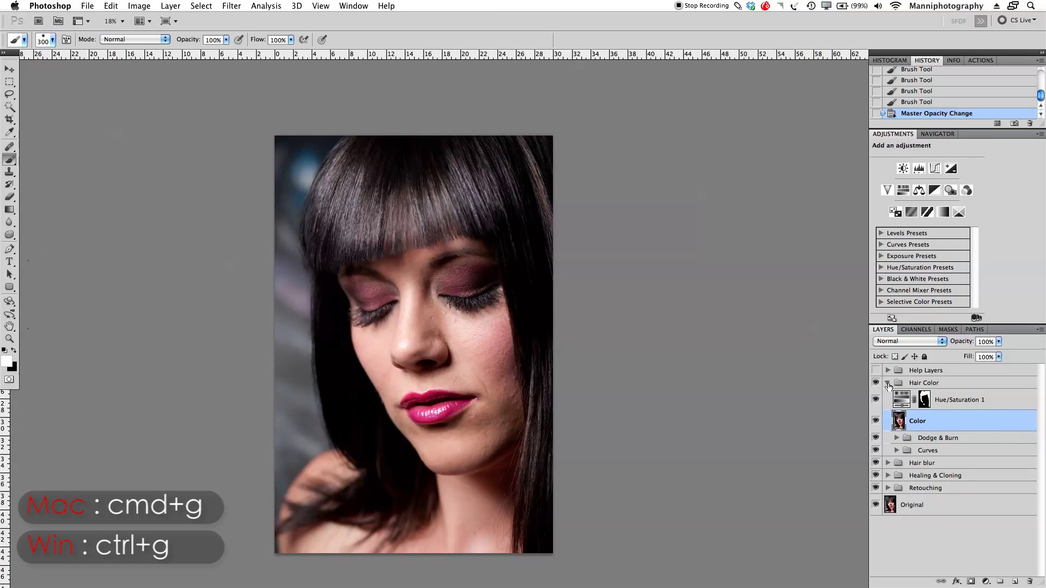
{"action": "left_click", "coordinate": [980, 404], "text": "shift"}
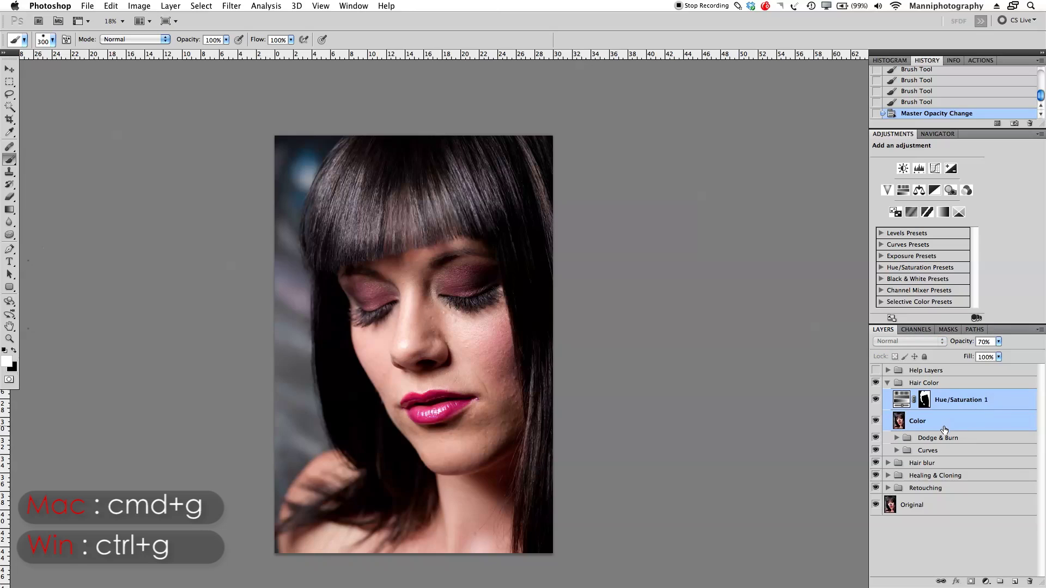
{"action": "key", "text": "super+g"}
{"action": "double_click", "coordinate": [932, 397]}
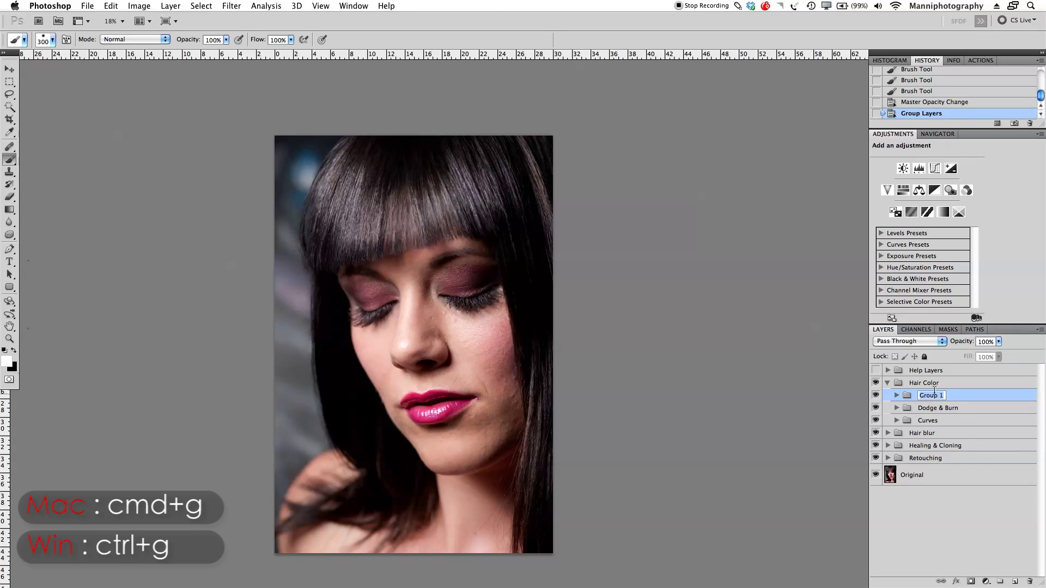
{"action": "type", "text": "Look"}
{"action": "key", "text": "BackSpace"}
{"action": "type", "text": "color"}
{"action": "key", "text": "Return"}
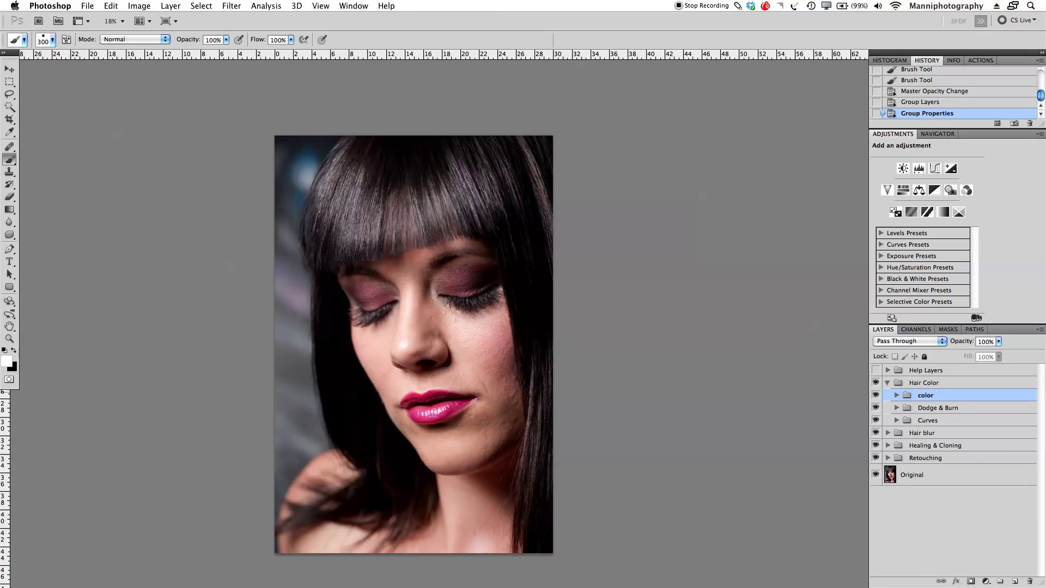
Step: Collapse the Hair Color group and compare the portrait with and without it
{"action": "left_click", "coordinate": [886, 384]}
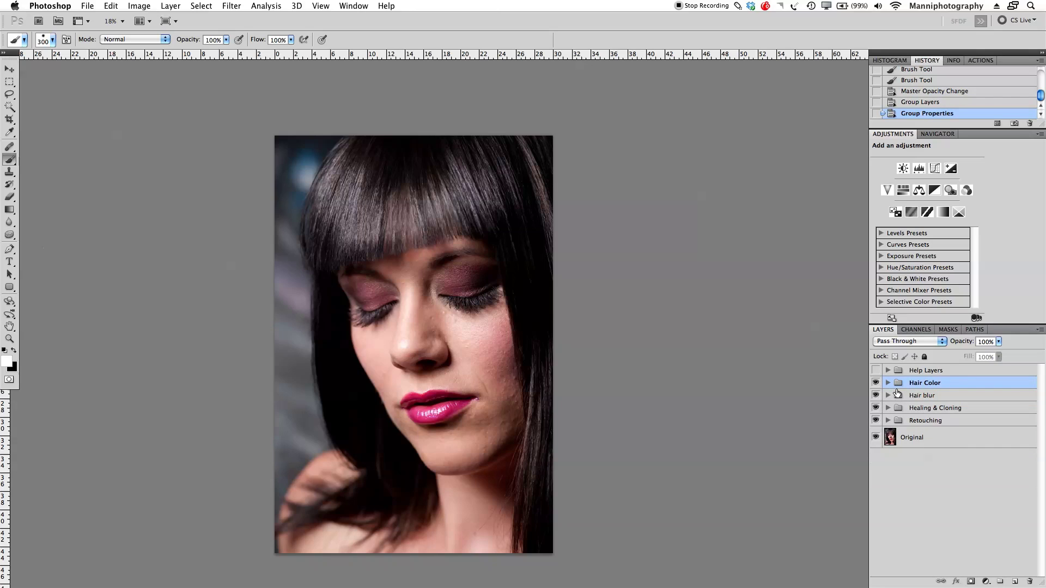
{"action": "left_click", "coordinate": [875, 383]}
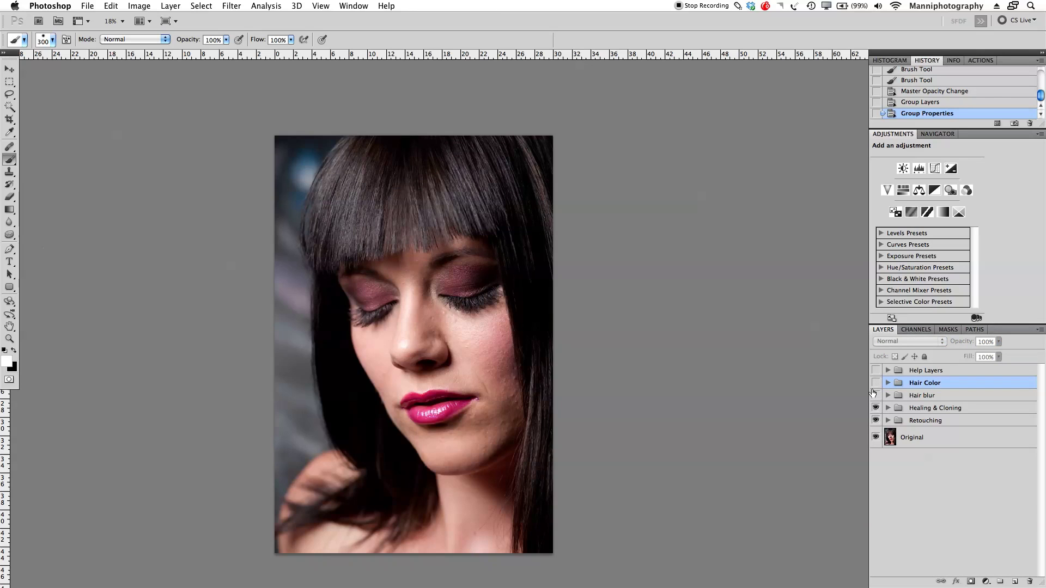
{"action": "left_click", "coordinate": [875, 382]}
{"action": "left_click", "coordinate": [875, 383]}
{"action": "left_click", "coordinate": [875, 383]}
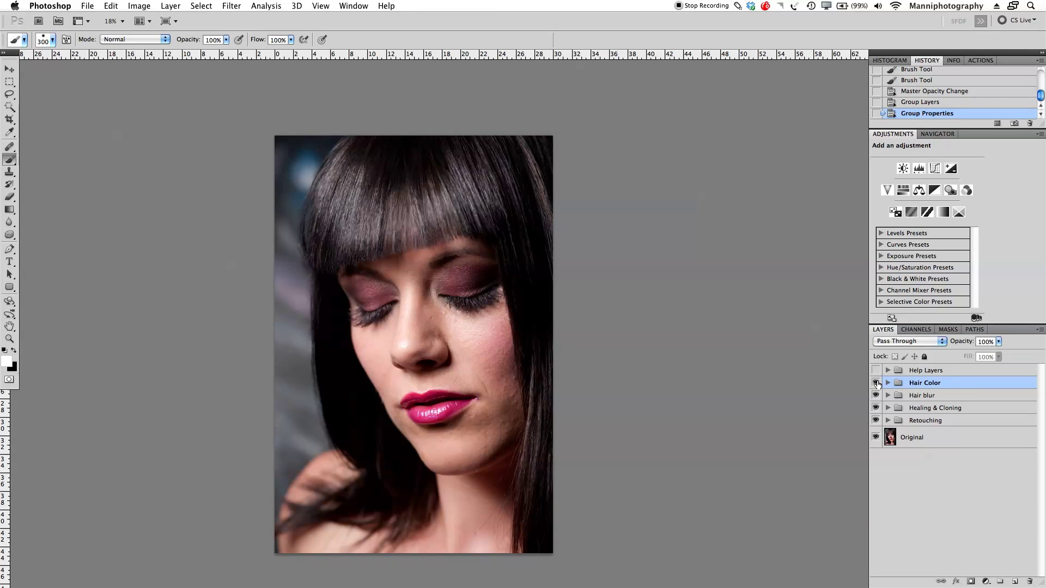
{"action": "left_click", "coordinate": [875, 383]}
{"action": "left_click", "coordinate": [876, 383]}
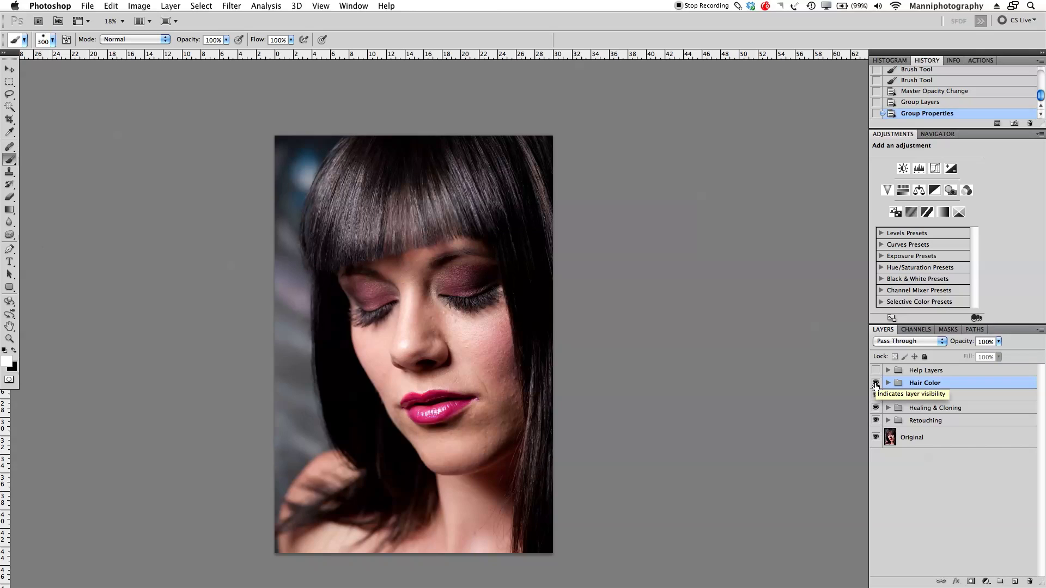
Step: Hide all the groups above Original, then examine what Healing & Cloning and Retouching each contribute by toggling their visibility
{"action": "left_click_drag", "start_coordinate": [875, 383], "coordinate": [876, 420]}
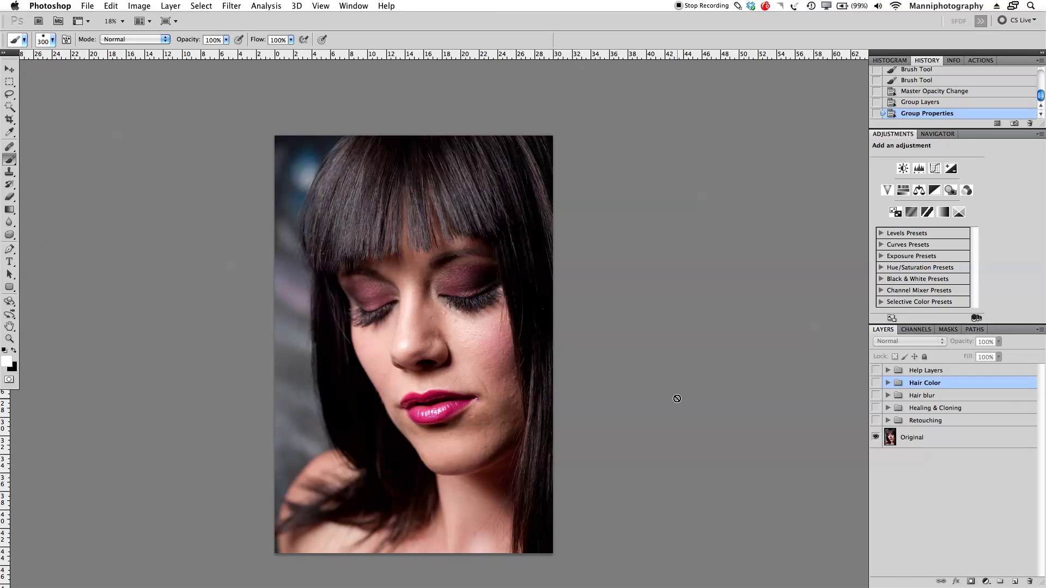
{"action": "left_click", "coordinate": [876, 408]}
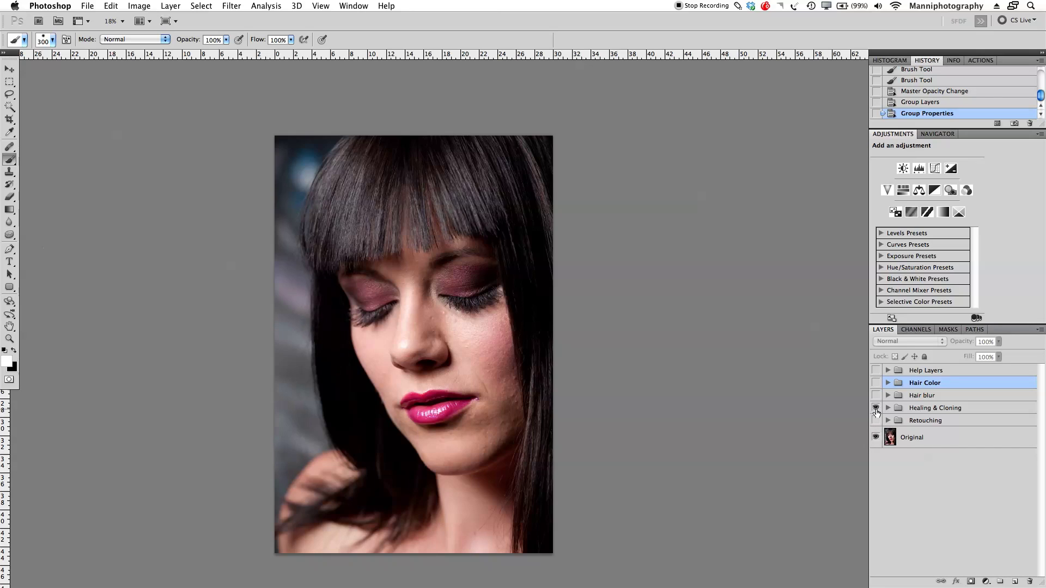
{"action": "left_click", "coordinate": [876, 408]}
{"action": "left_click", "coordinate": [875, 409]}
{"action": "left_click", "coordinate": [876, 409]}
{"action": "left_click", "coordinate": [875, 408]}
{"action": "left_click", "coordinate": [876, 408]}
{"action": "left_click", "coordinate": [876, 408]}
{"action": "left_click", "coordinate": [875, 413]}
{"action": "left_click", "coordinate": [874, 413]}
{"action": "left_click", "coordinate": [874, 414]}
{"action": "left_click", "coordinate": [874, 414]}
{"action": "left_click", "coordinate": [876, 421]}
{"action": "left_click", "coordinate": [876, 421]}
{"action": "left_click", "coordinate": [876, 421]}
Step: Show the Hair blur and Hair Color groups again, comparing the hair with and without each one
{"action": "left_click", "coordinate": [876, 396]}
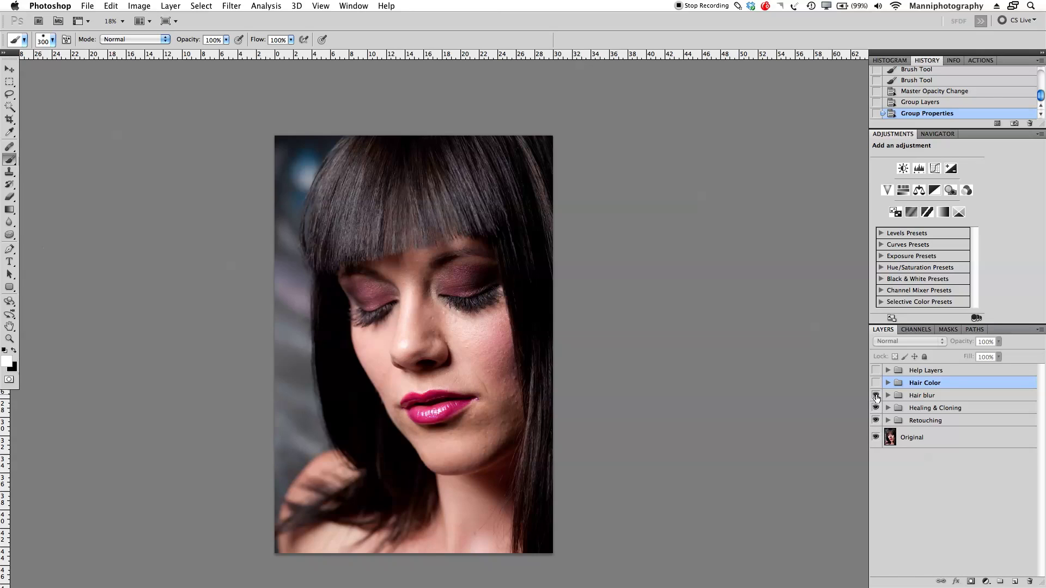
{"action": "left_click", "coordinate": [876, 396]}
{"action": "left_click", "coordinate": [876, 383]}
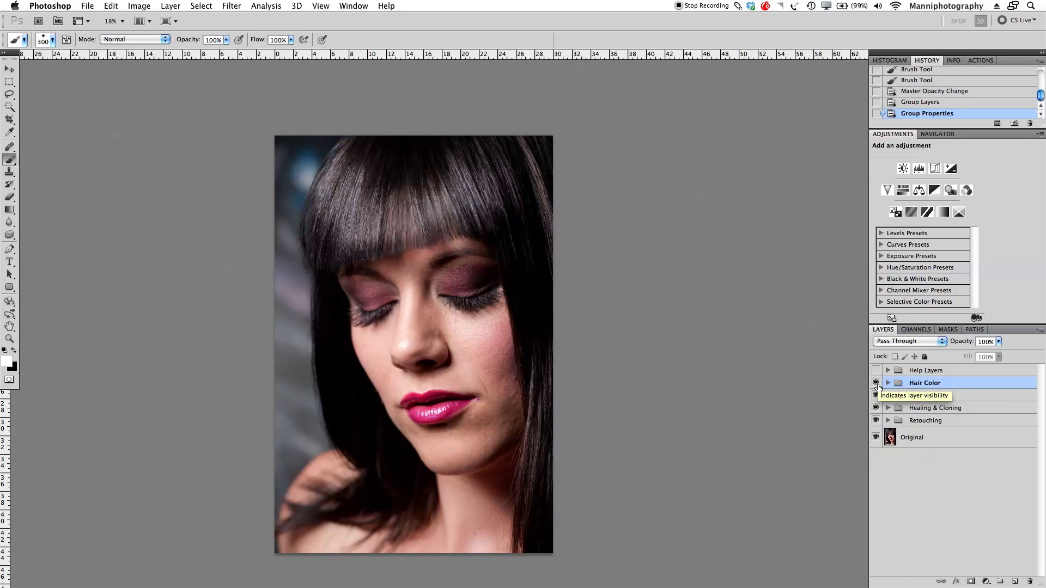
{"action": "left_click", "coordinate": [876, 384]}
{"action": "left_click", "coordinate": [876, 384]}
{"action": "left_click", "coordinate": [876, 384]}
{"action": "left_click", "coordinate": [875, 384]}
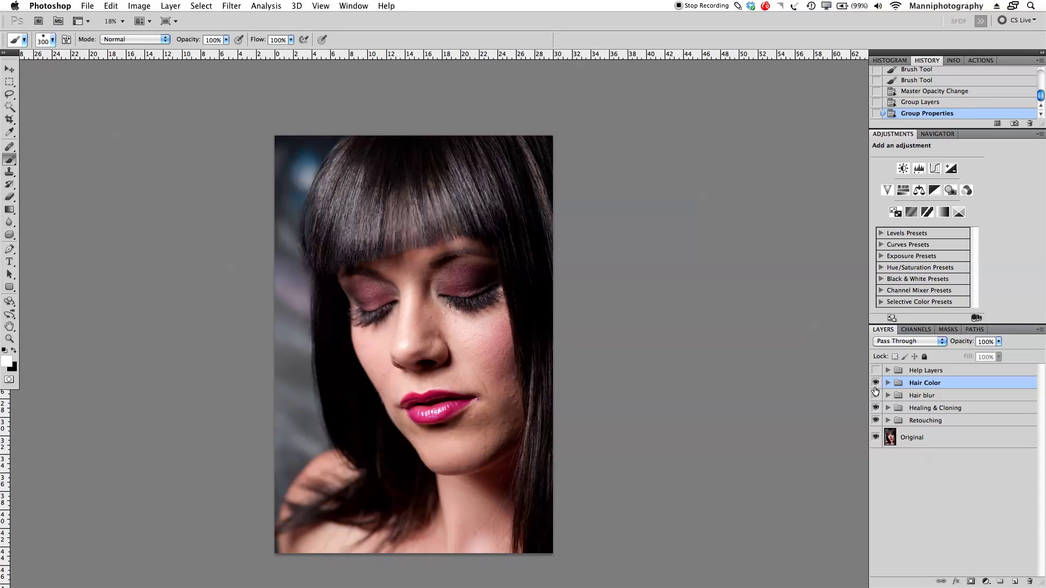
{"action": "left_click", "coordinate": [876, 388]}
Step: Compare the whole portrait at a smaller view with and without all four retouching groups
{"action": "key", "text": "z"}
{"action": "mouse_move", "coordinate": [548, 320]}
{"action": "left_mouse_down"}
{"action": "mouse_move", "coordinate": [526, 316]}
{"action": "mouse_move", "coordinate": [567, 322]}
{"action": "left_mouse_up"}
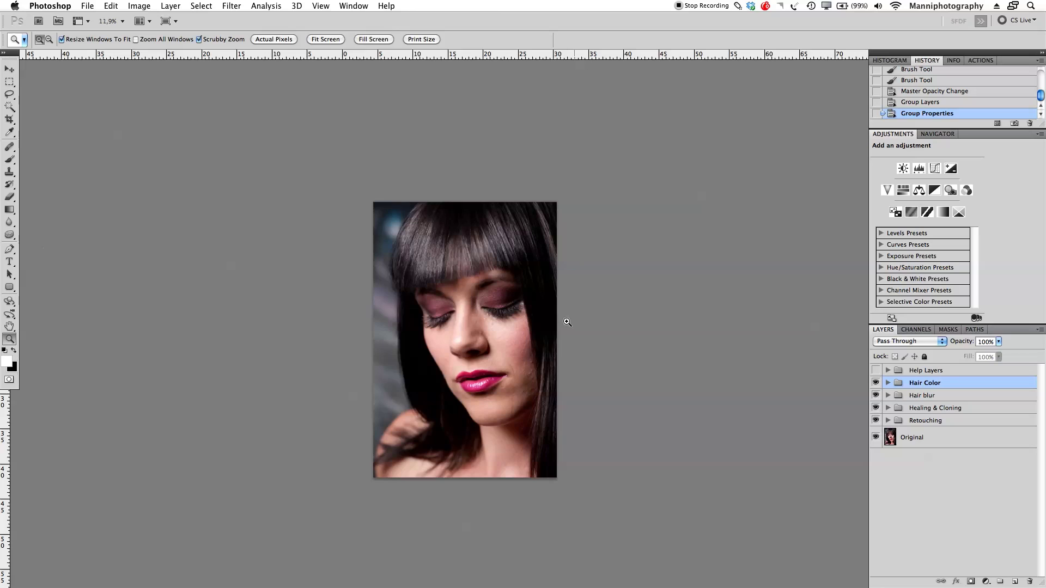
{"action": "key", "text": "b"}
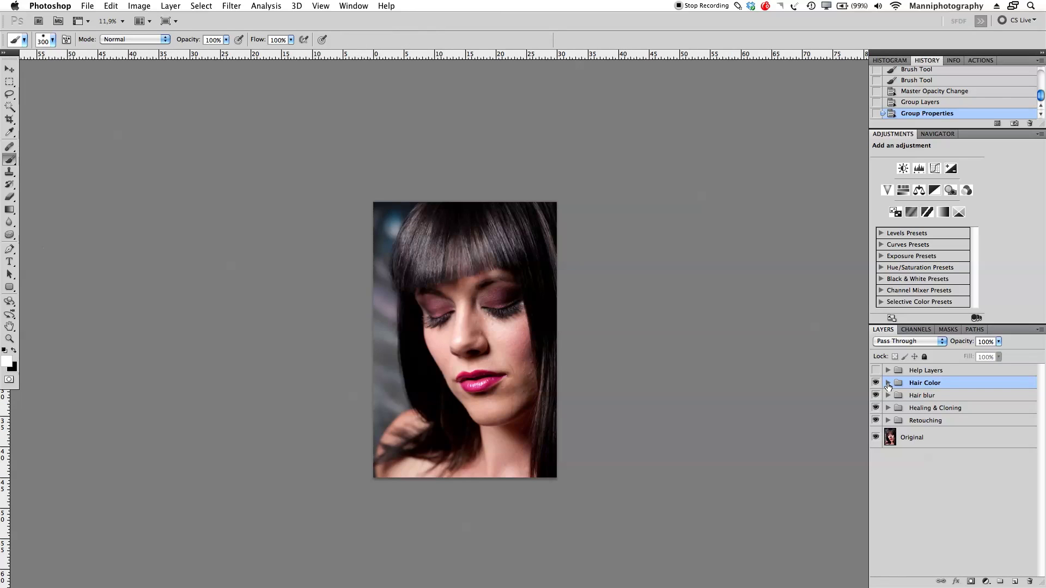
{"action": "left_click", "coordinate": [876, 382]}
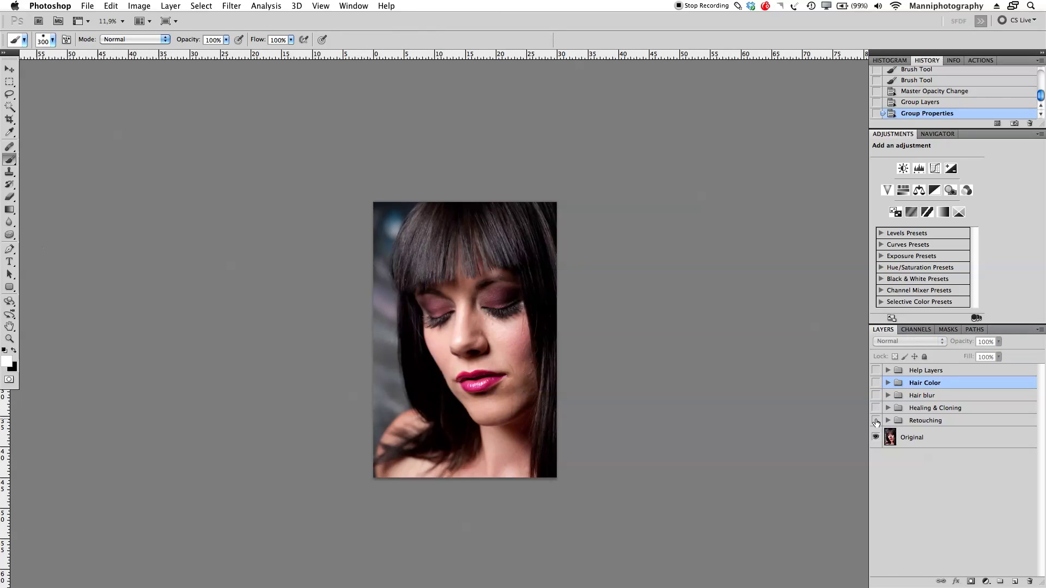
{"action": "left_click", "coordinate": [875, 383]}
Step: Group Hair Color, Hair blur, Healing & Cloning and Retouching together and name the new group Hair
{"action": "left_click", "coordinate": [930, 396], "text": "shift"}
{"action": "left_click", "coordinate": [937, 409], "text": "shift"}
{"action": "left_click", "coordinate": [941, 422], "text": "shift"}
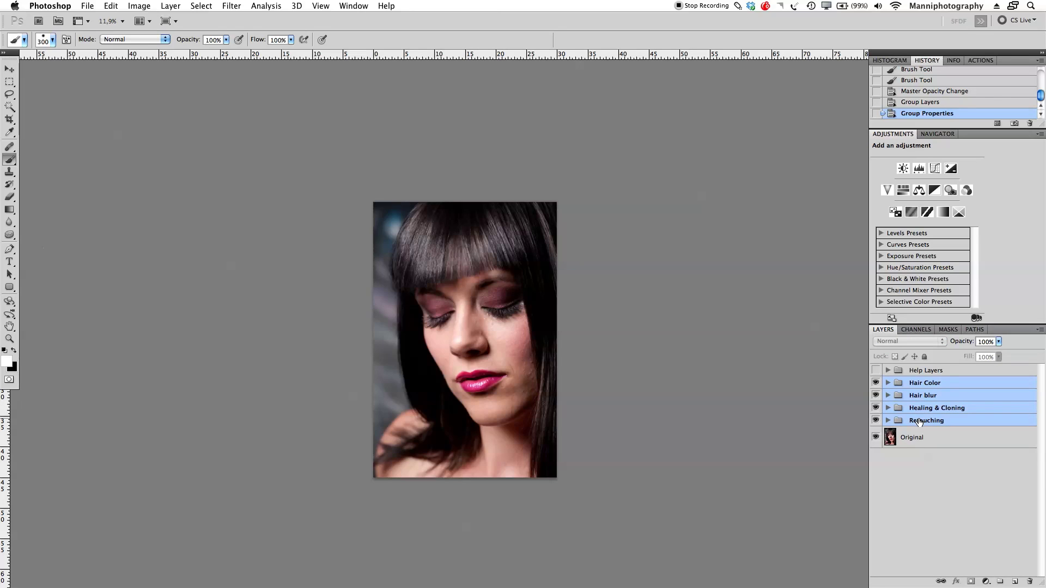
{"action": "key", "text": "super+g"}
{"action": "double_click", "coordinate": [929, 385]}
{"action": "type", "text": "Hair"}
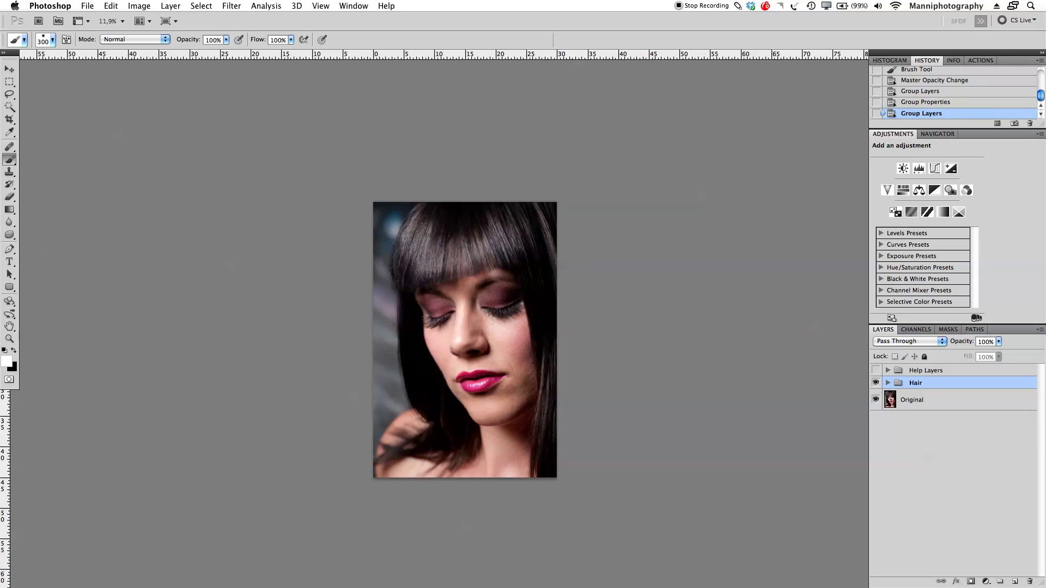
{"action": "key", "text": "Return"}
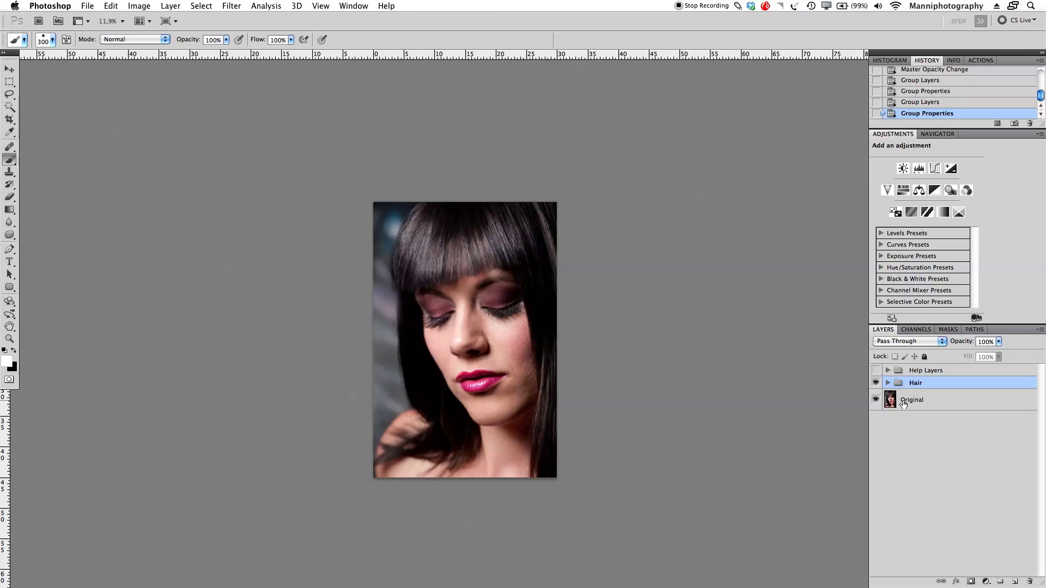
Step: Compare the portrait with and without the Hair group, and review the groups inside it before collapsing it
{"action": "left_click", "coordinate": [876, 385]}
{"action": "left_click", "coordinate": [875, 385]}
{"action": "left_click", "coordinate": [875, 384]}
{"action": "left_click", "coordinate": [875, 384]}
{"action": "left_click", "coordinate": [887, 383]}
{"action": "left_click", "coordinate": [887, 383]}
{"action": "left_click", "coordinate": [887, 383]}
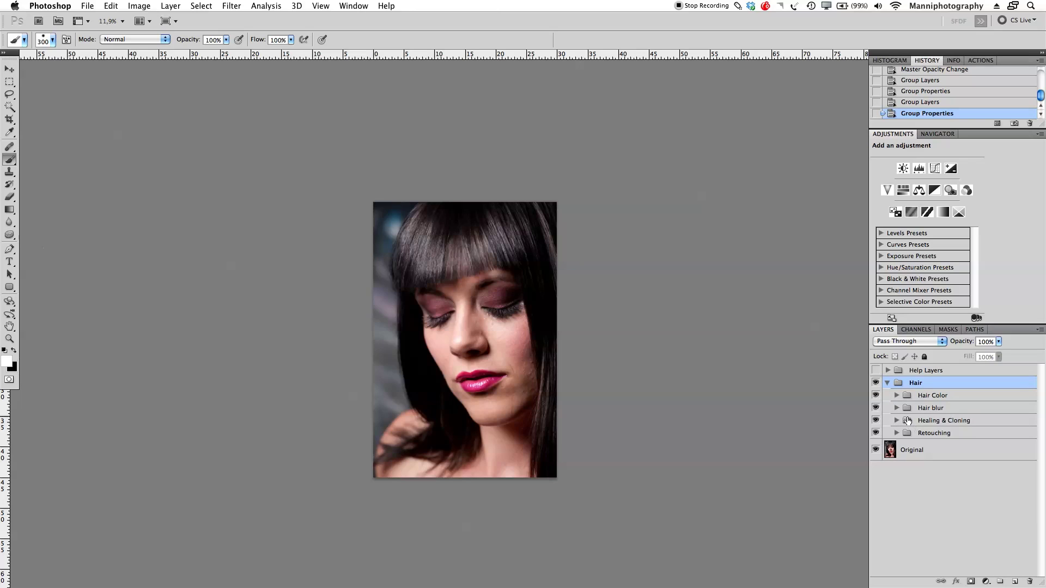
{"action": "left_click", "coordinate": [887, 383]}
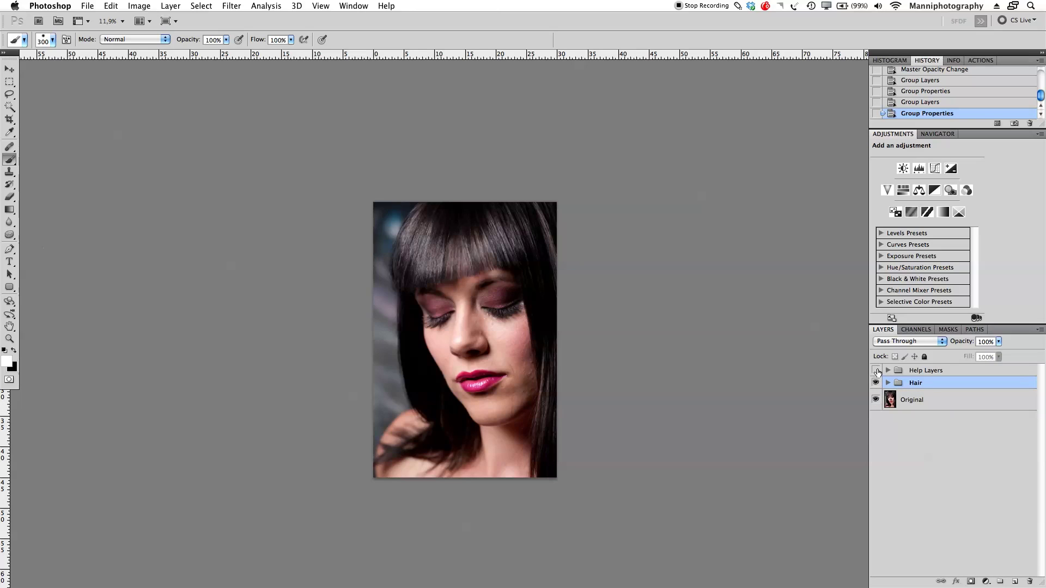